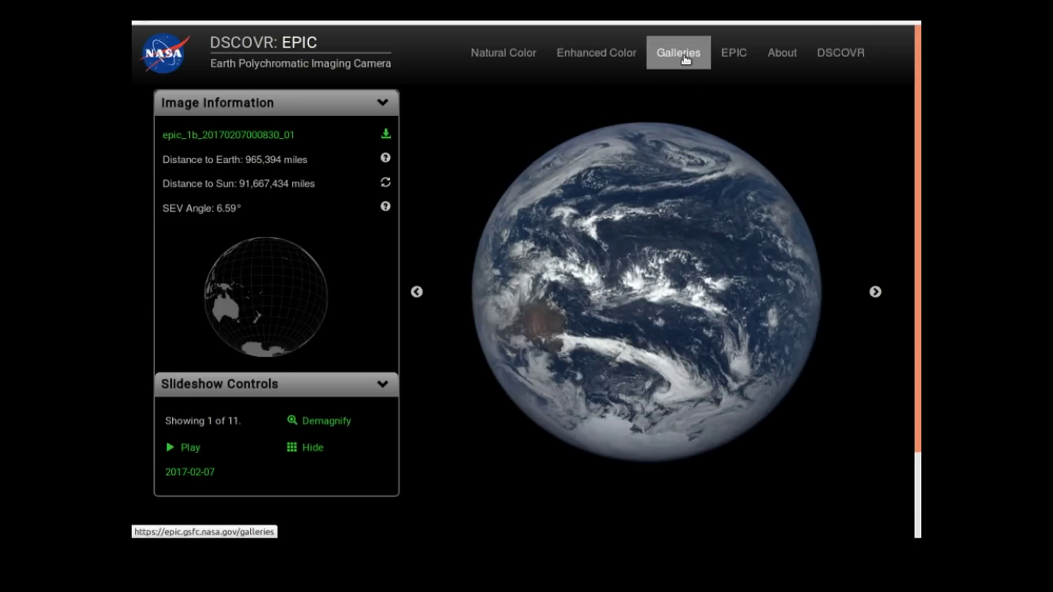
Go to the DSCOVR EPIC Galleries page listing Lunar Transit and Imaging Jupiter
left_click(684, 59)
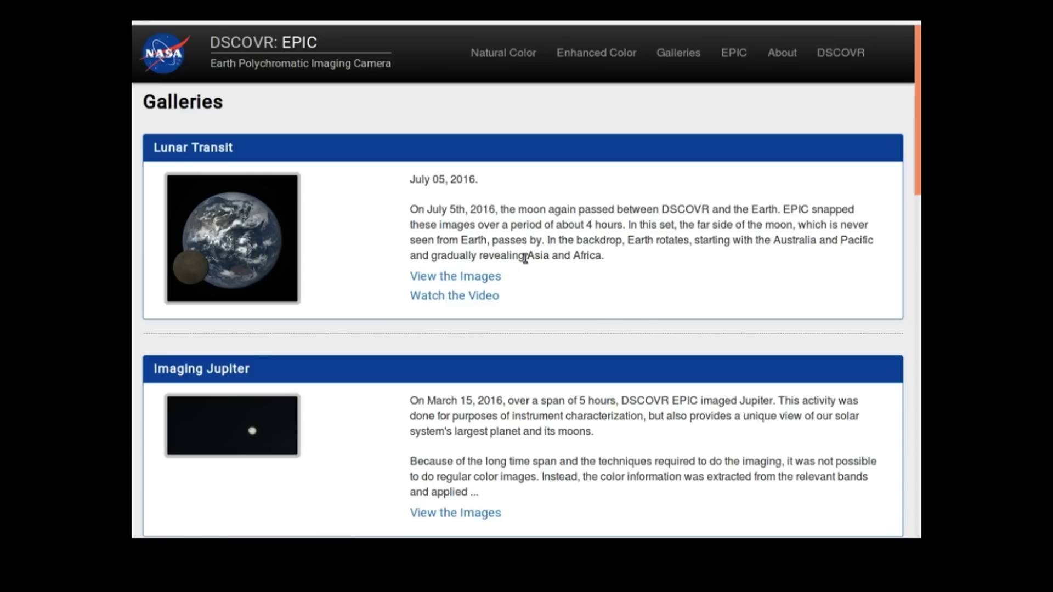
Open the Lunar Transit image collection and browse its grid of moon-crossing-Earth images
left_click(479, 278)
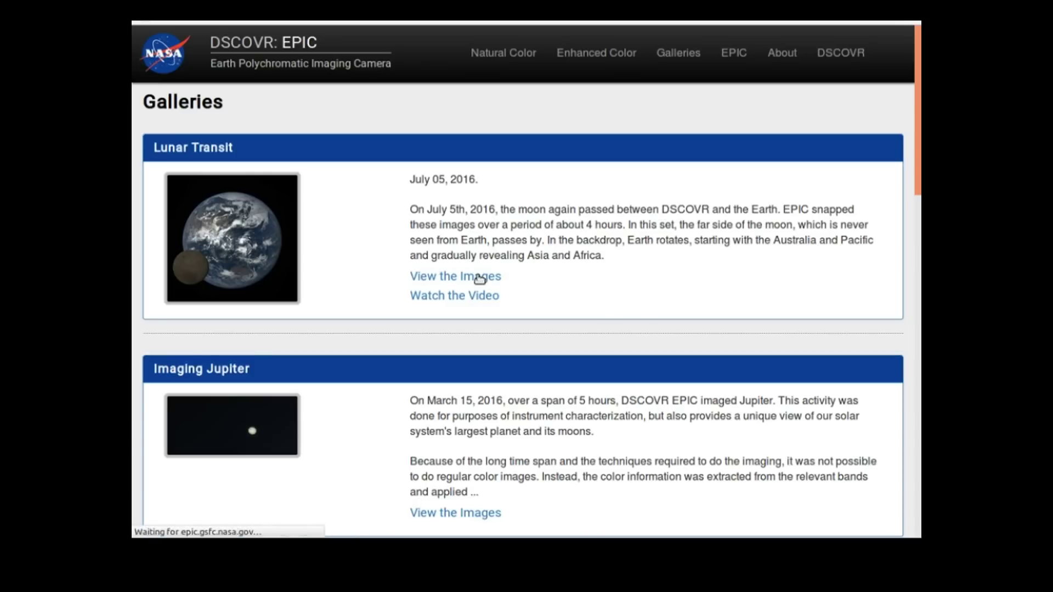
scroll(479, 277, "down", 3)
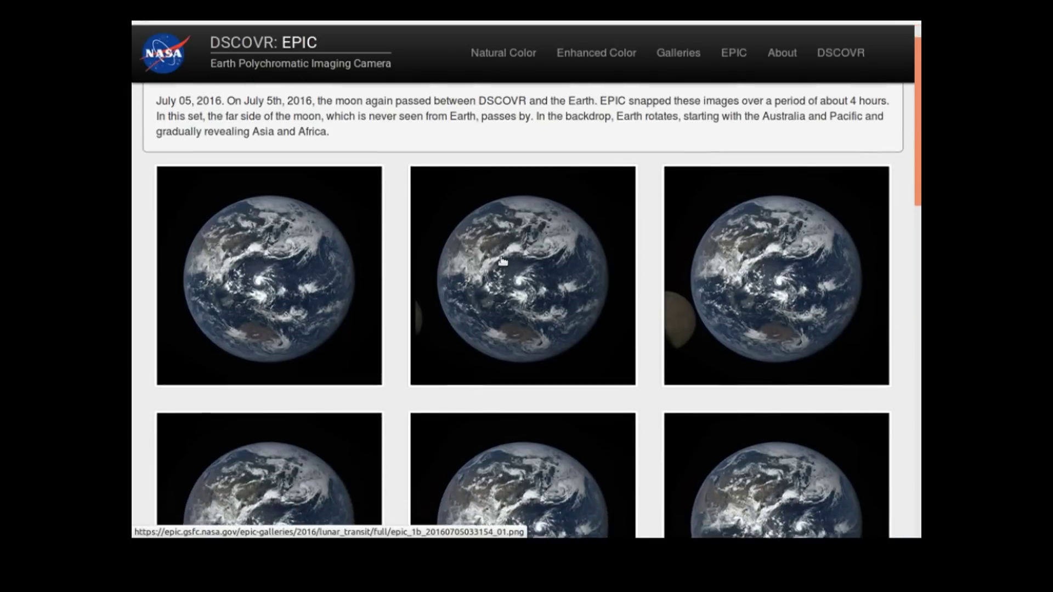
scroll(475, 294, "down", 2)
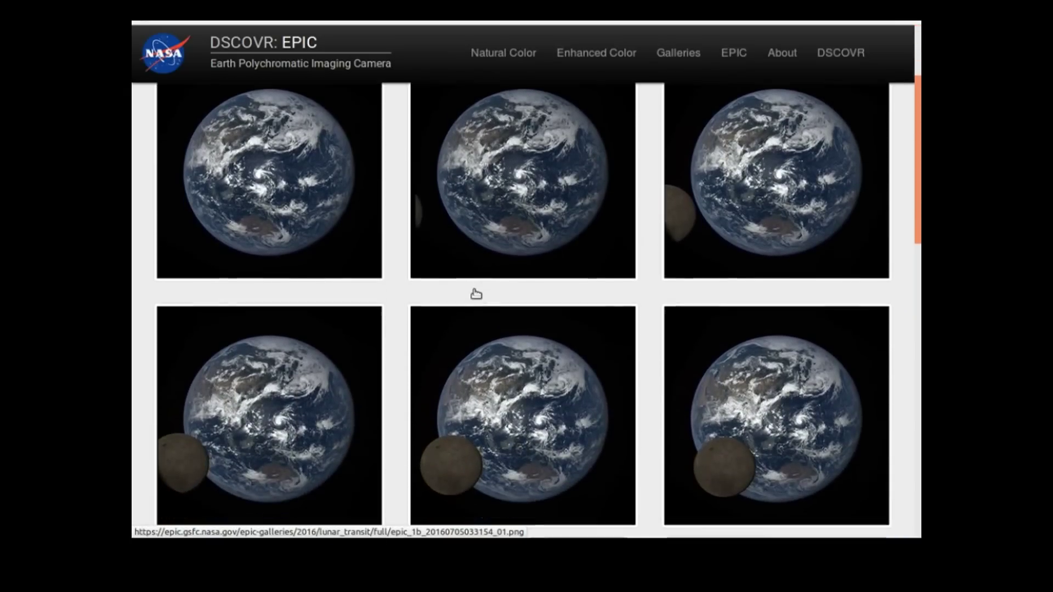
scroll(545, 294, "down", 3)
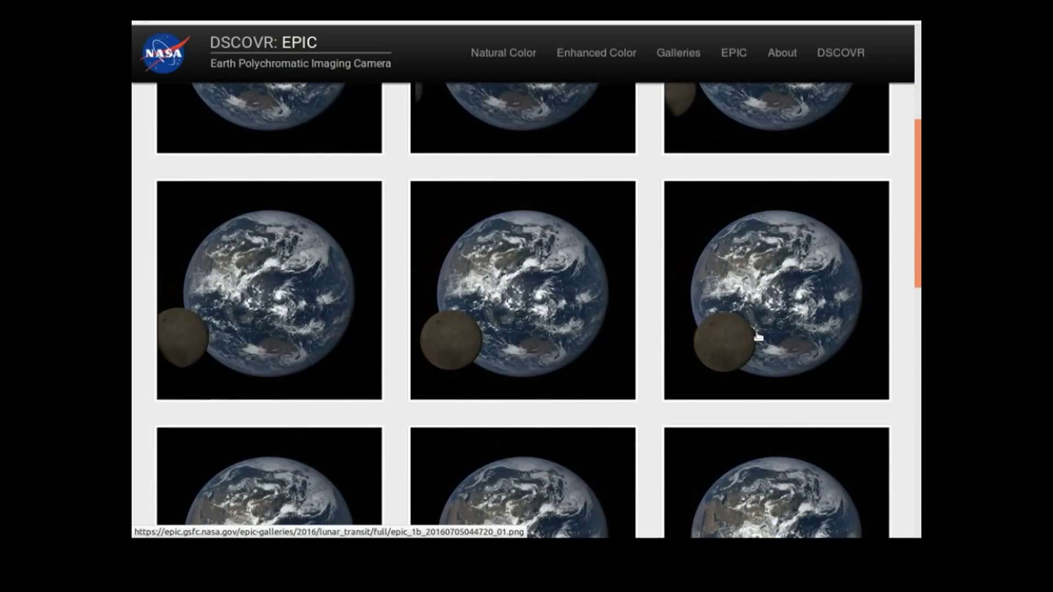
scroll(760, 355, "down", 5)
scroll(728, 345, "down", 9)
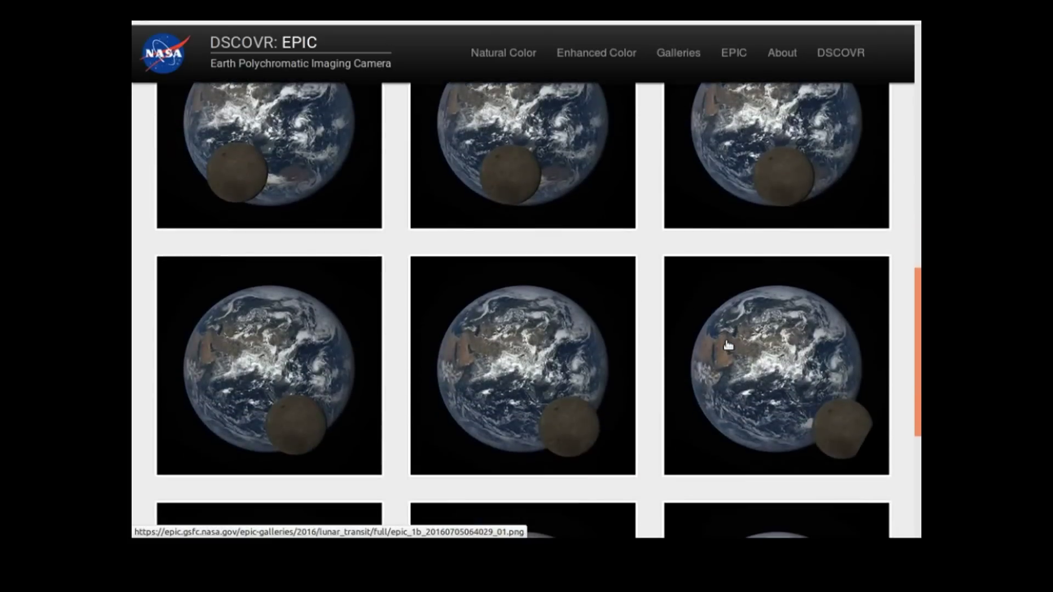
scroll(727, 345, "down", 3)
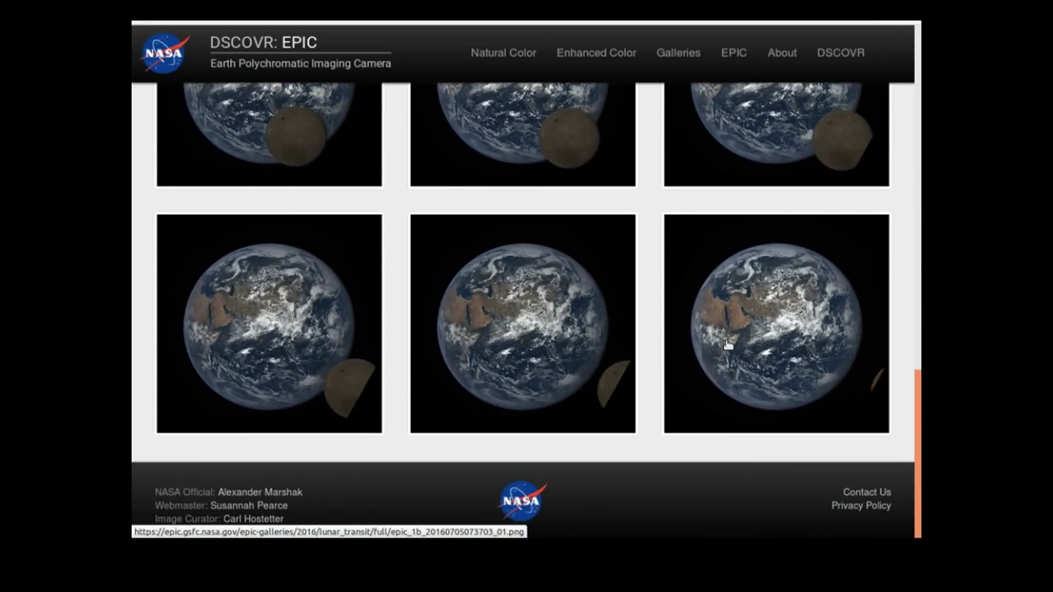
scroll(728, 345, "up", 5)
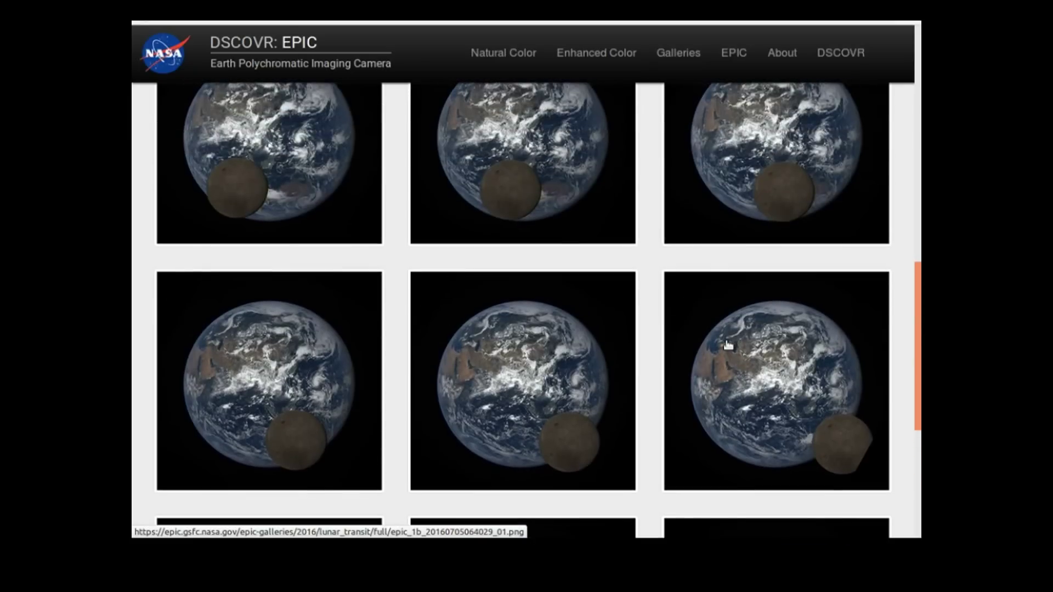
scroll(724, 340, "up", 1)
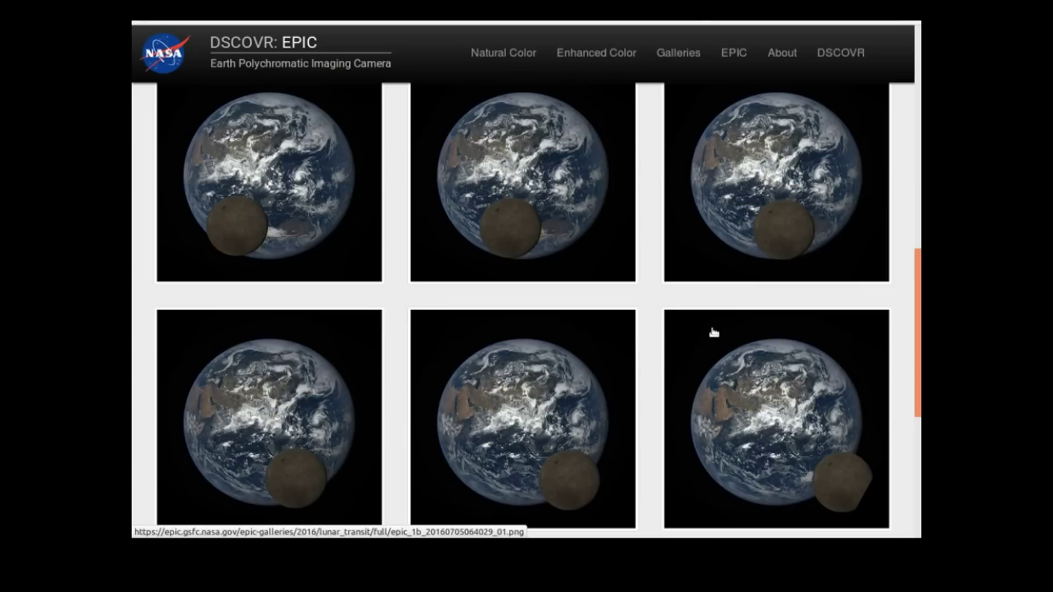
scroll(711, 328, "up", 1)
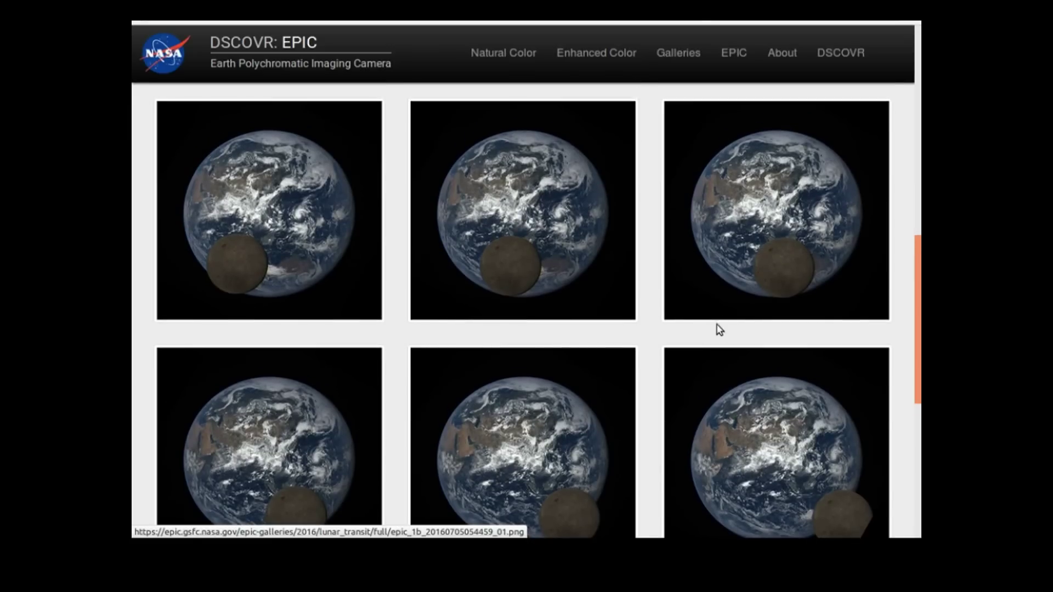
scroll(719, 329, "up", 6)
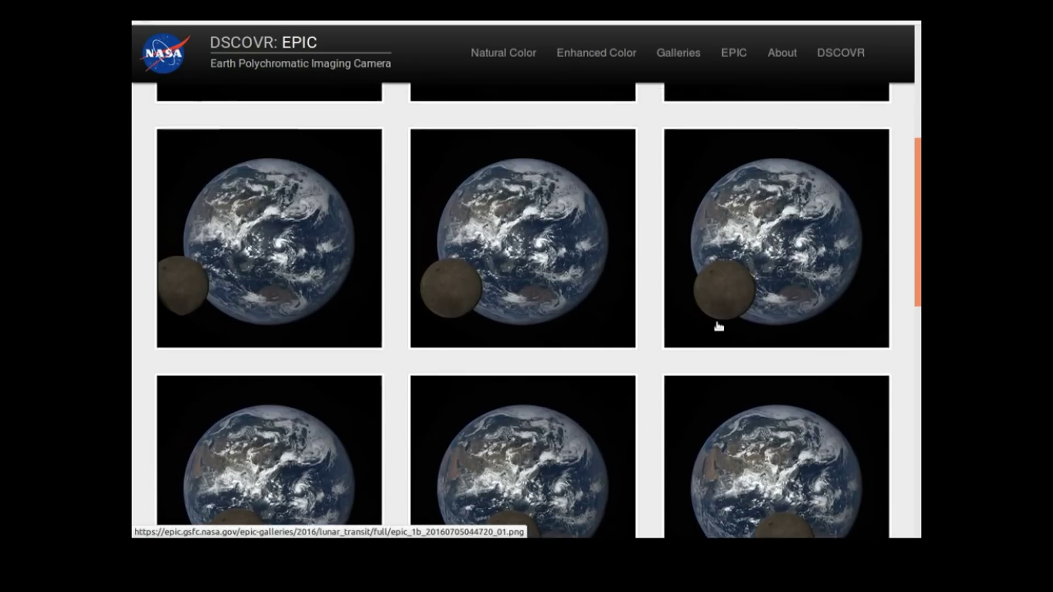
scroll(719, 327, "up", 2)
scroll(674, 335, "up", 4)
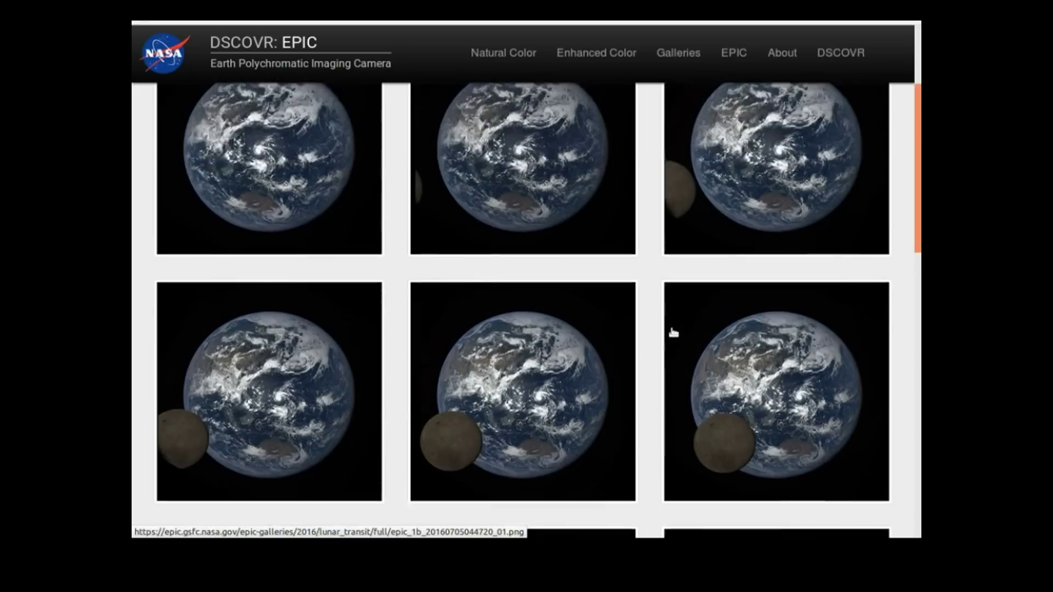
scroll(675, 334, "down", 4)
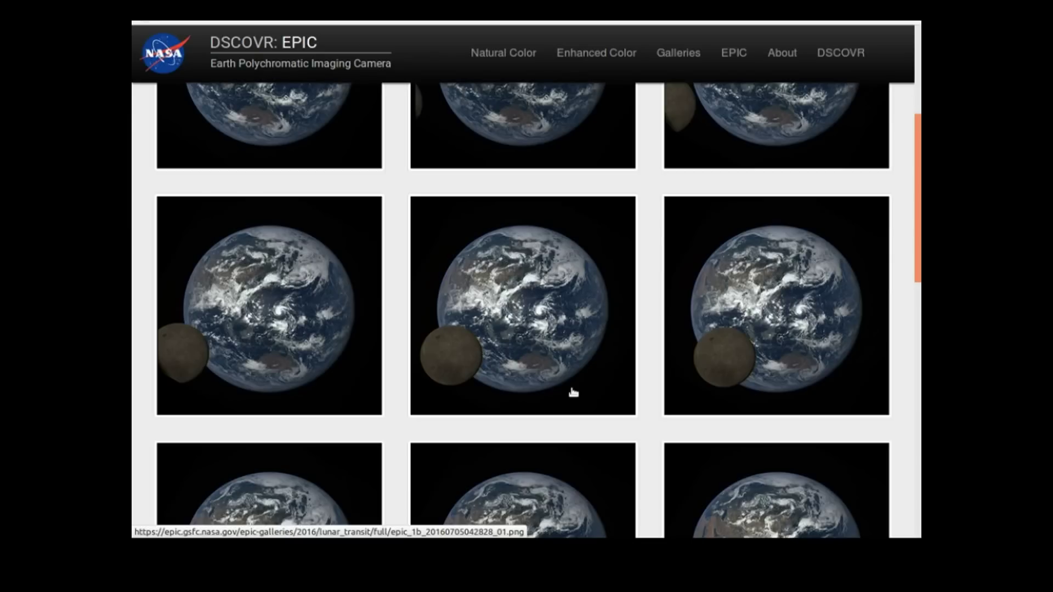
scroll(573, 392, "down", 2)
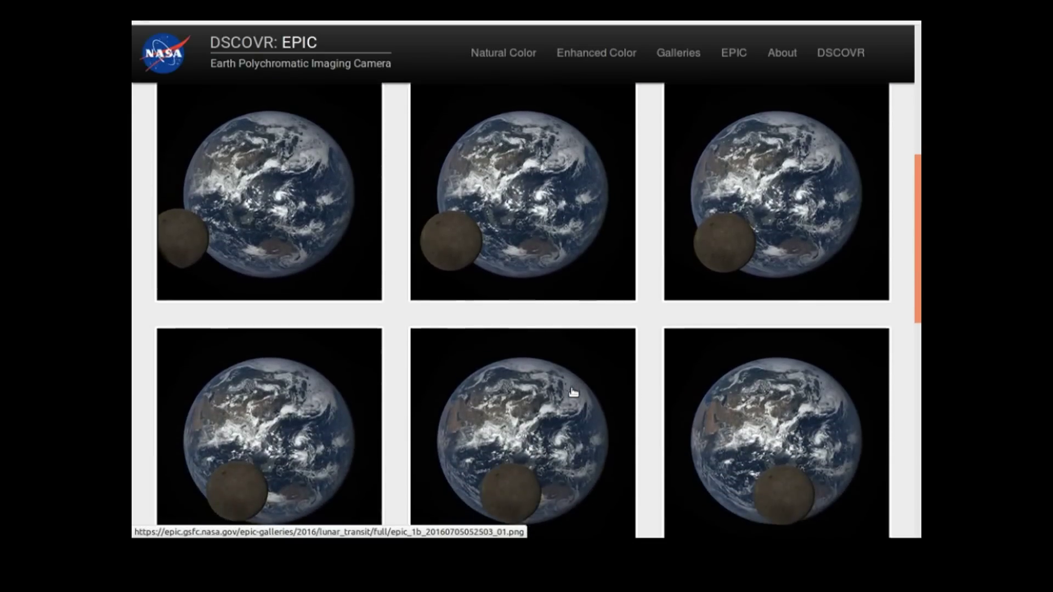
scroll(573, 391, "down", 1)
scroll(573, 391, "down", 5)
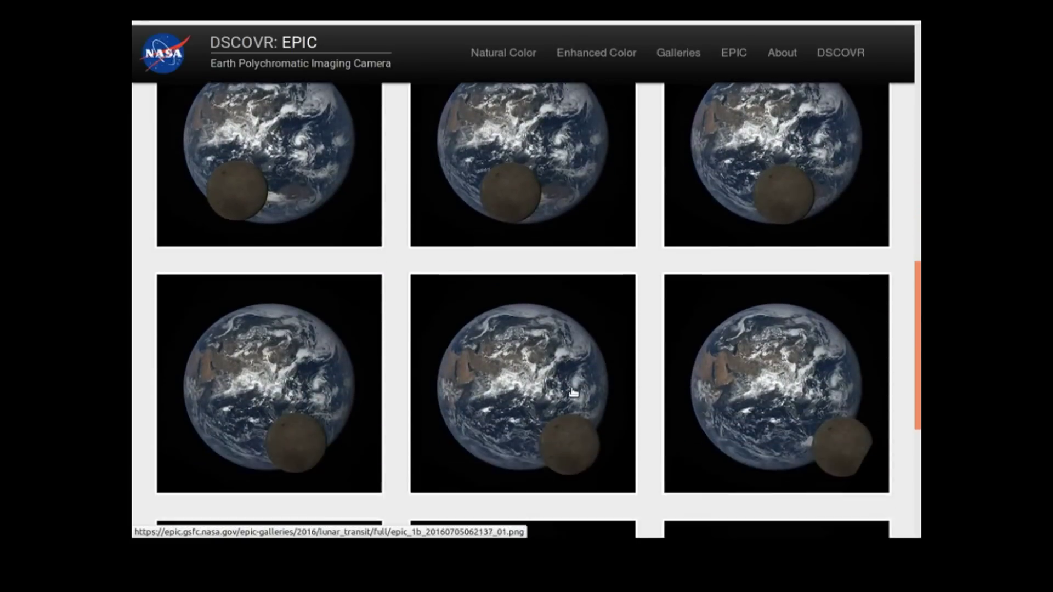
scroll(573, 391, "down", 3)
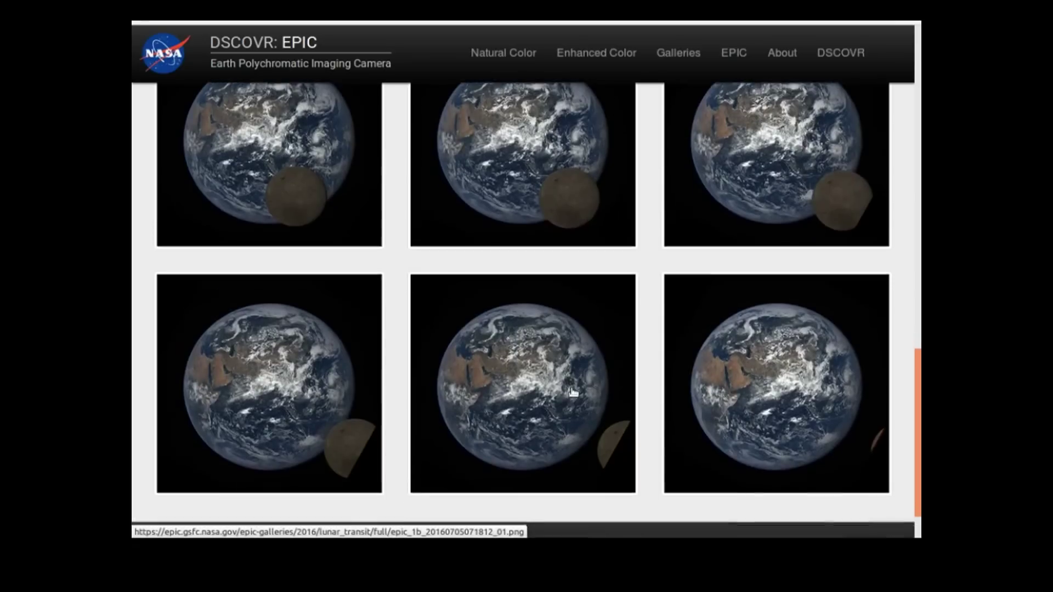
scroll(573, 391, "up", 5)
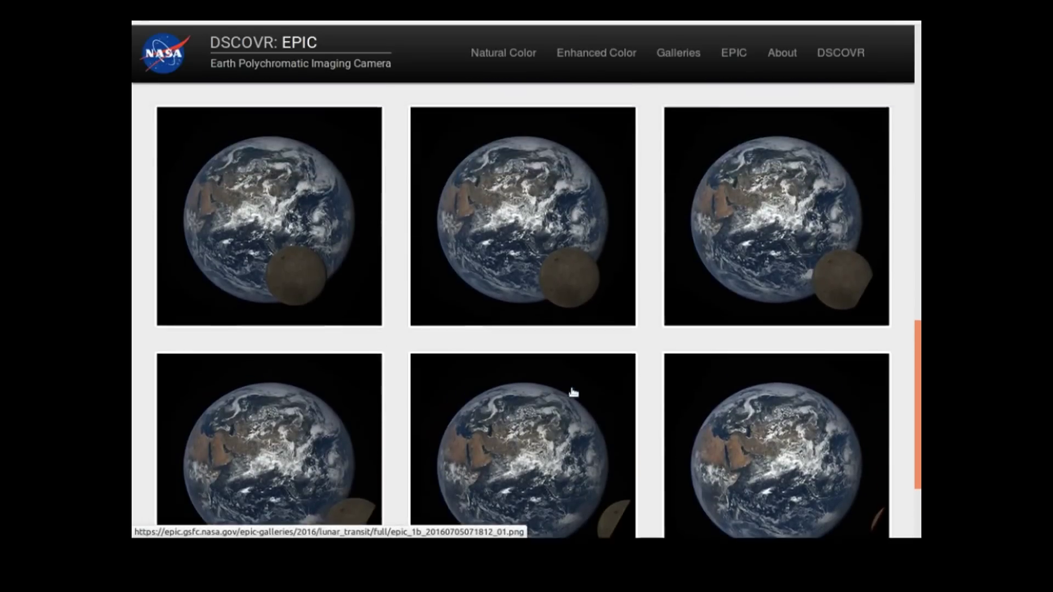
scroll(573, 392, "up", 6)
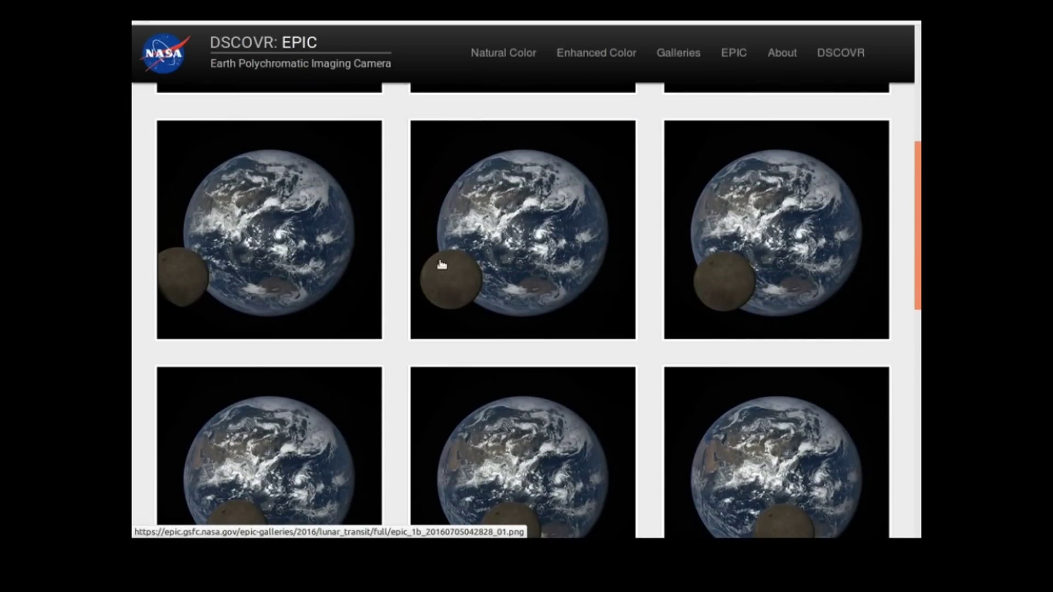
scroll(494, 306, "up", 5)
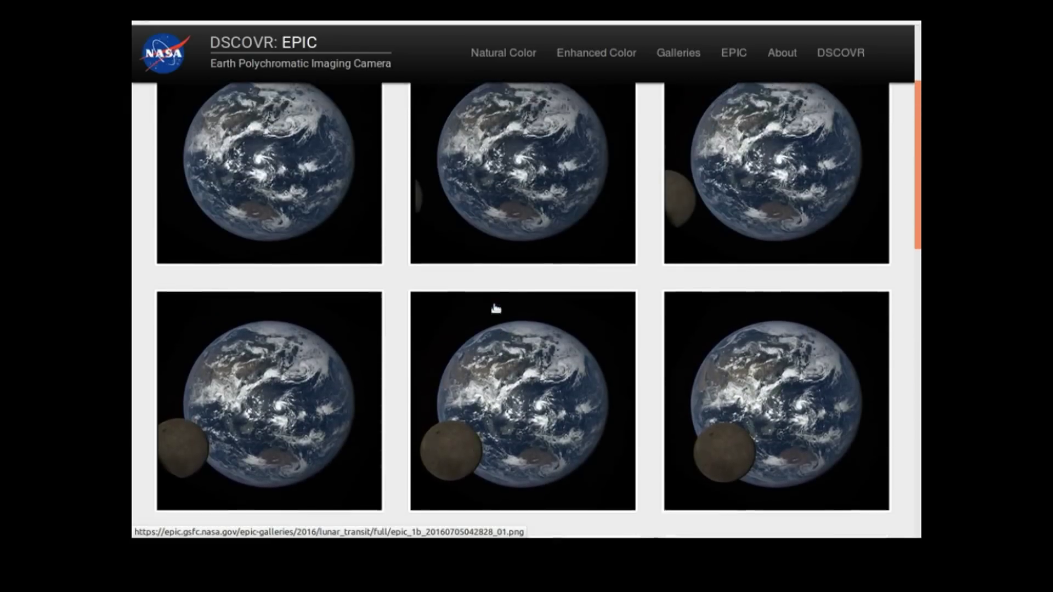
scroll(495, 308, "down", 3)
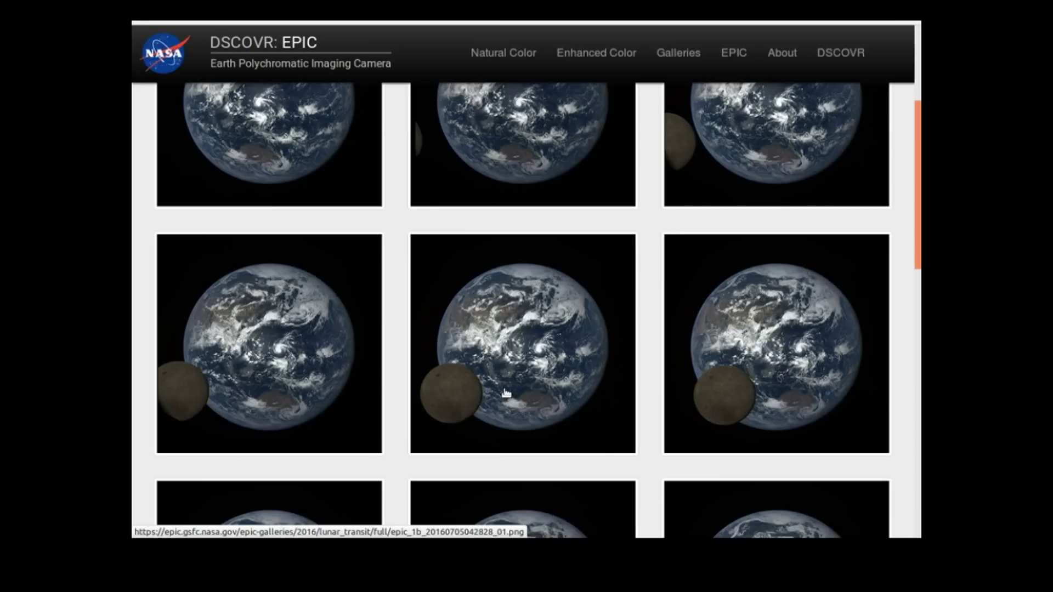
scroll(505, 393, "down", 15)
scroll(514, 388, "down", 10)
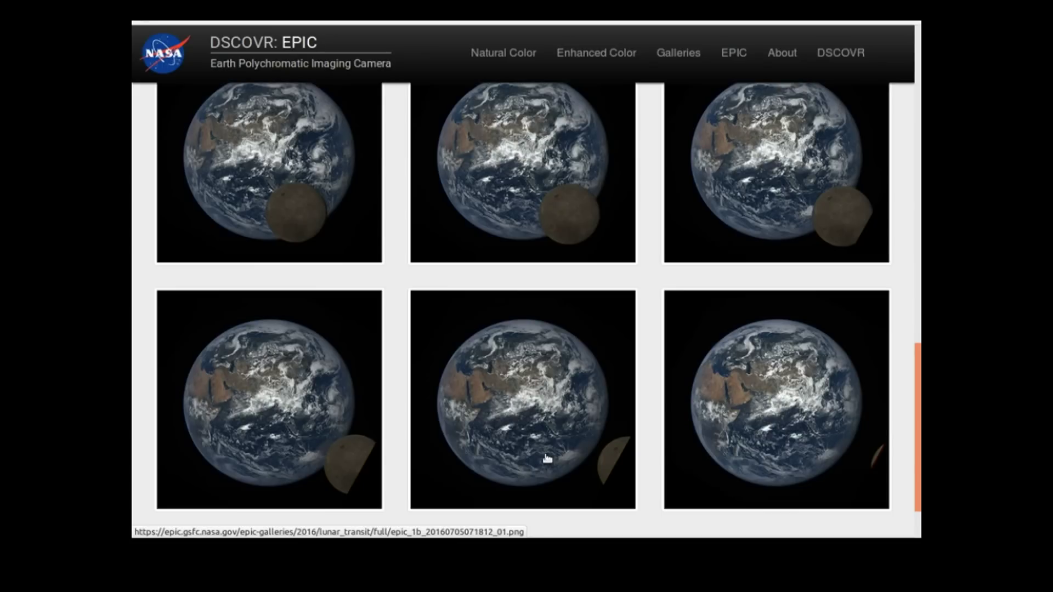
scroll(567, 418, "up", 2)
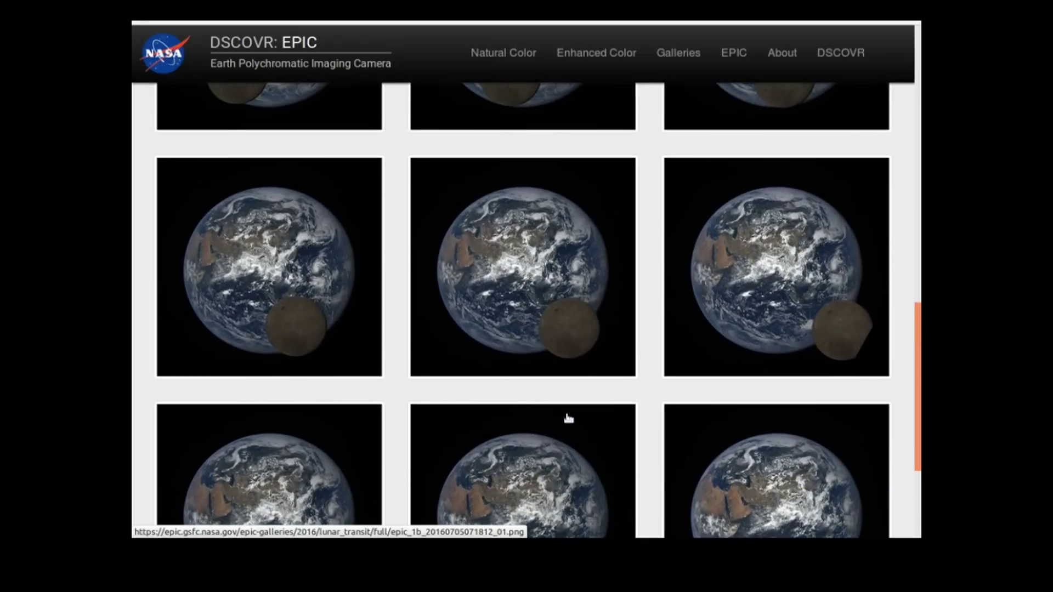
scroll(567, 419, "up", 3)
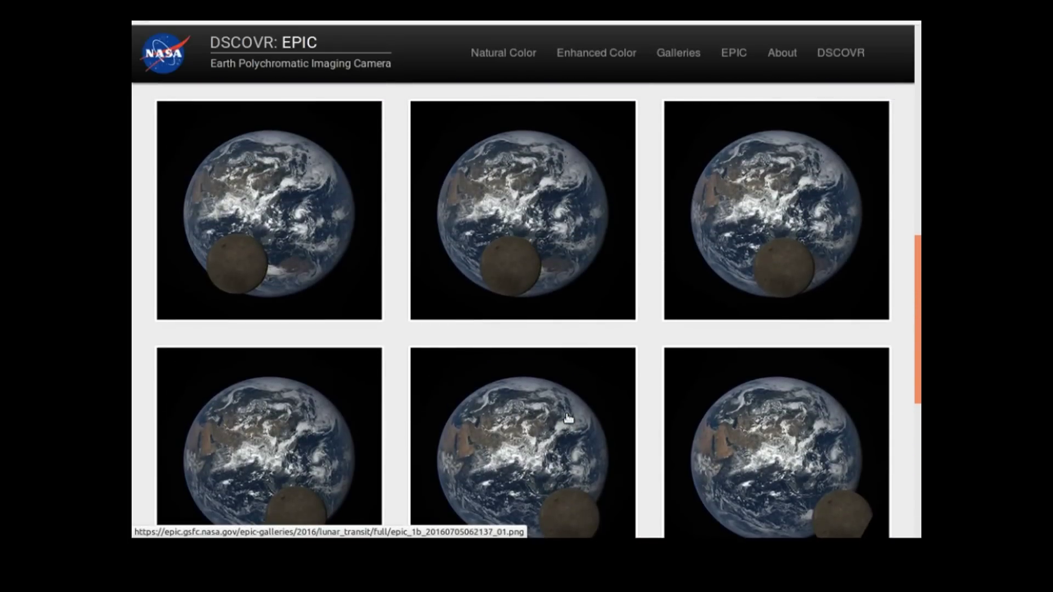
scroll(567, 418, "up", 1)
scroll(567, 418, "up", 2)
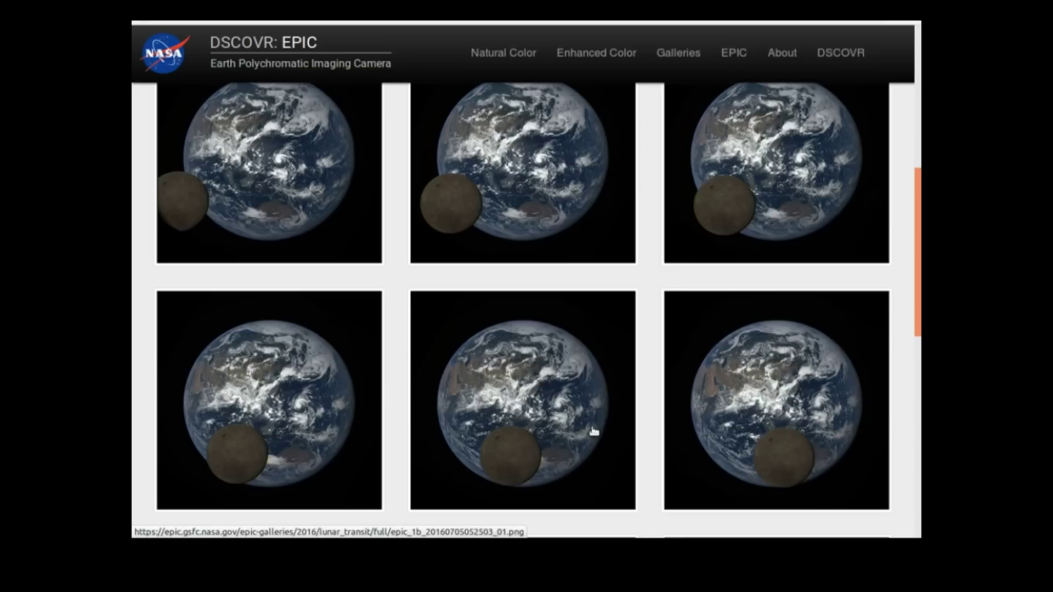
scroll(589, 482, "down", 2)
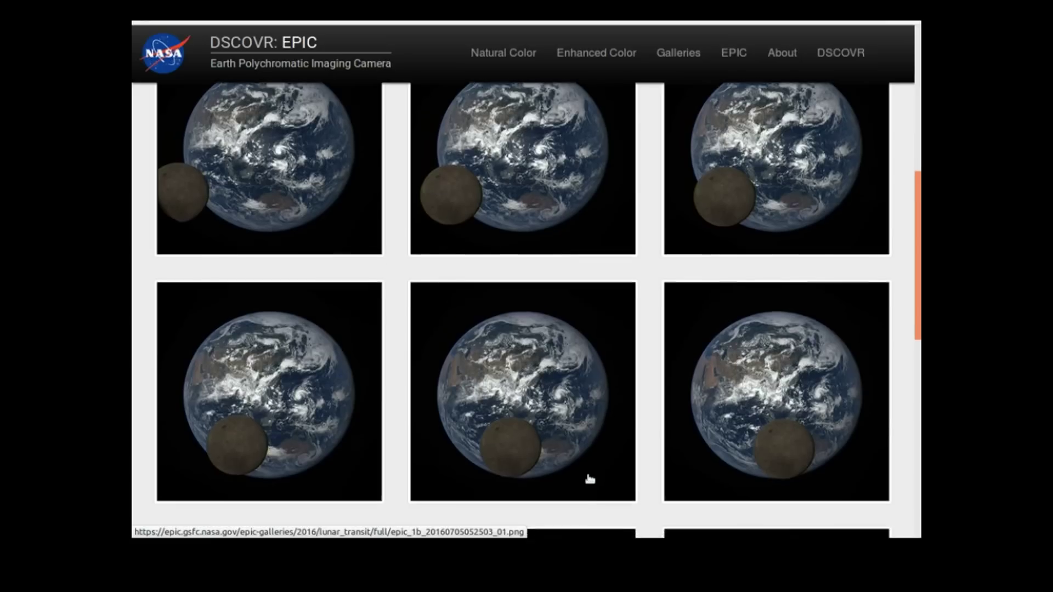
scroll(578, 459, "down", 4)
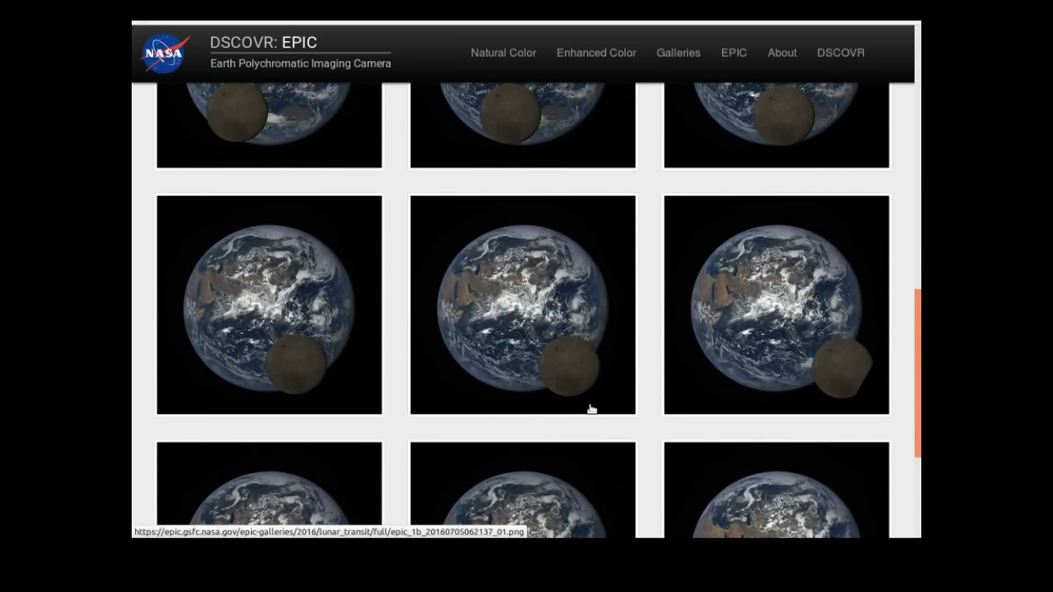
scroll(591, 411, "down", 2)
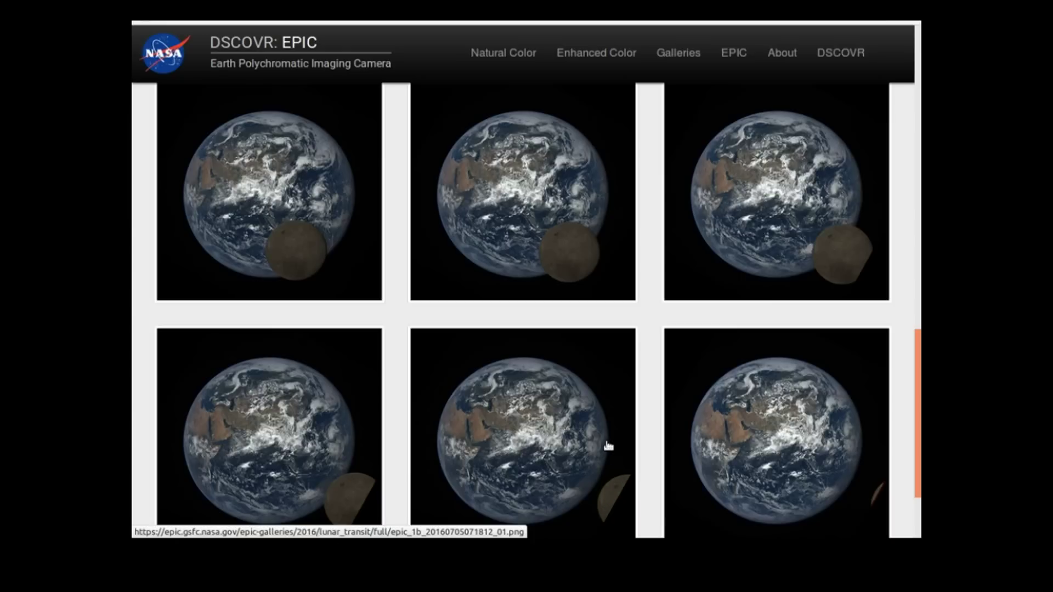
scroll(608, 446, "up", 5)
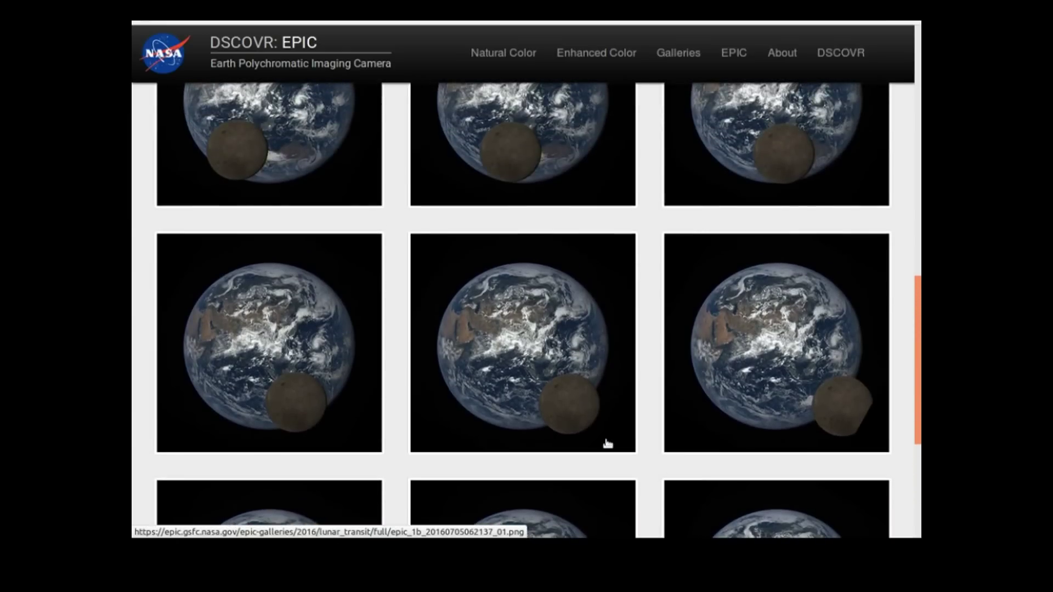
scroll(608, 444, "up", 10)
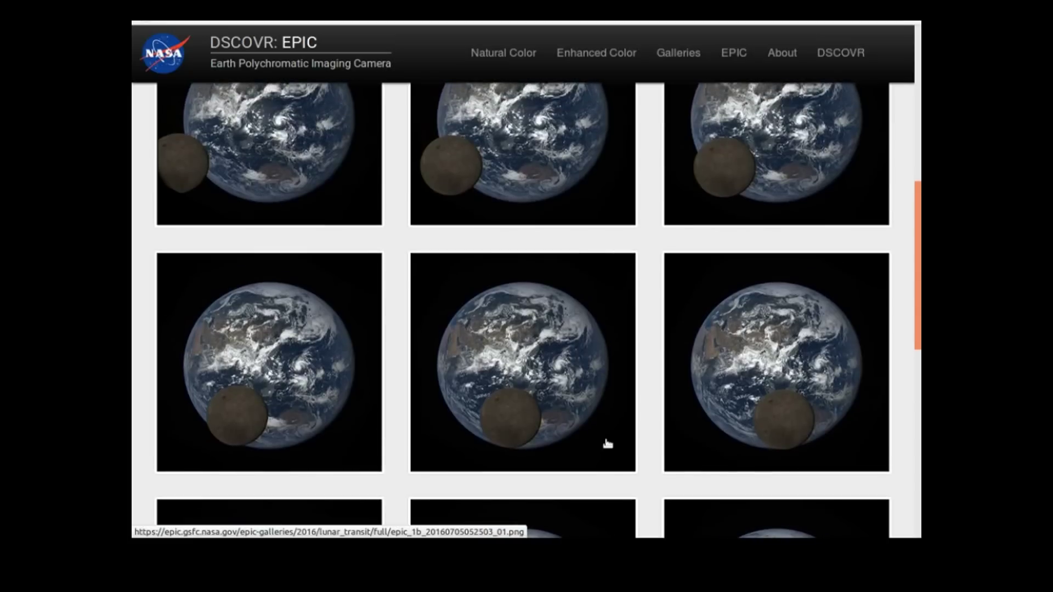
scroll(607, 444, "up", 10)
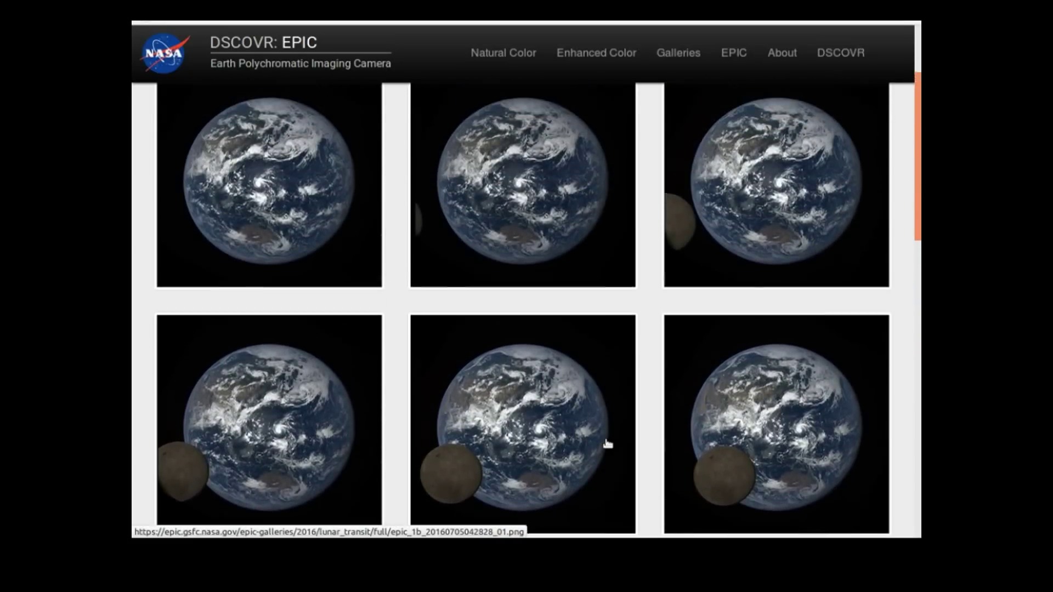
scroll(608, 444, "up", 2)
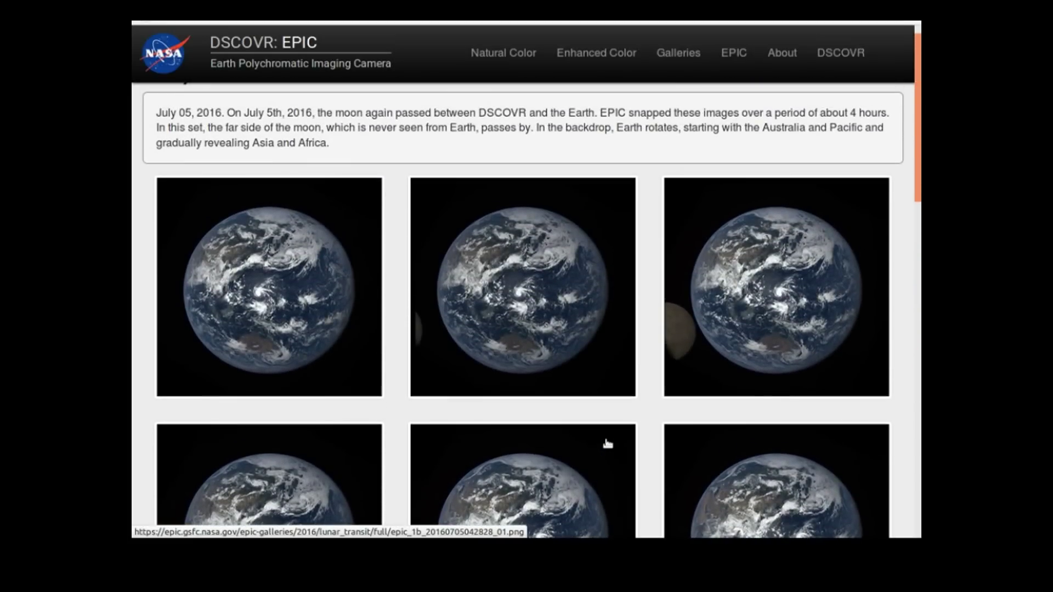
scroll(607, 444, "down", 4)
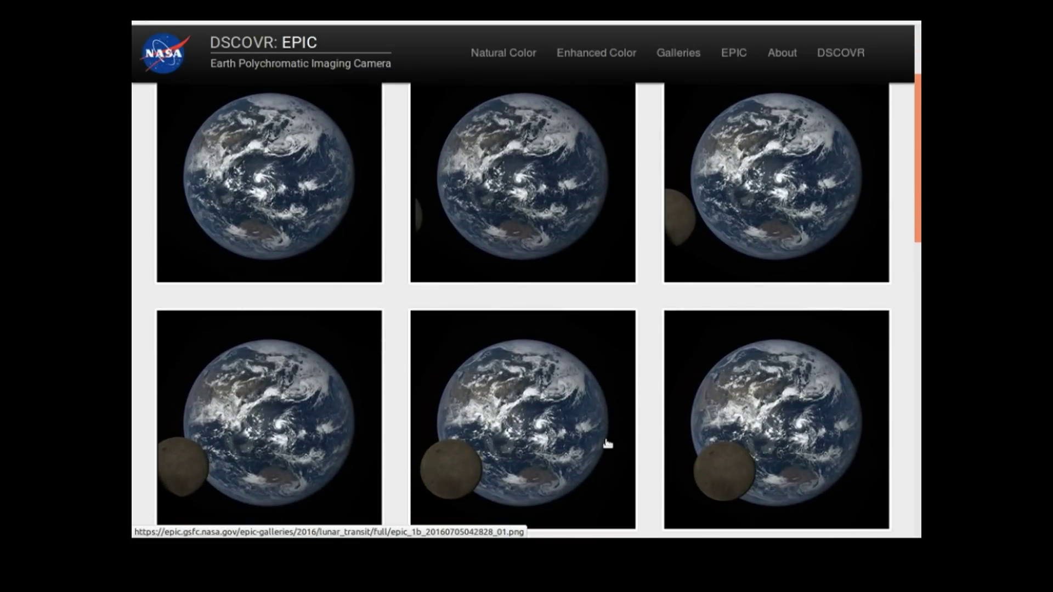
scroll(608, 445, "down", 1)
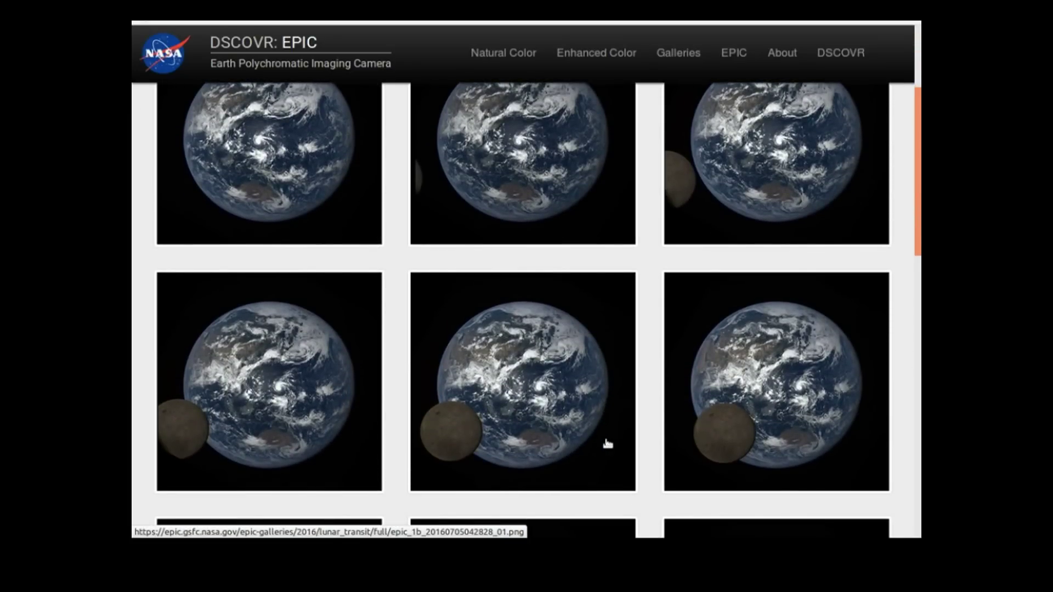
scroll(549, 384, "down", 3)
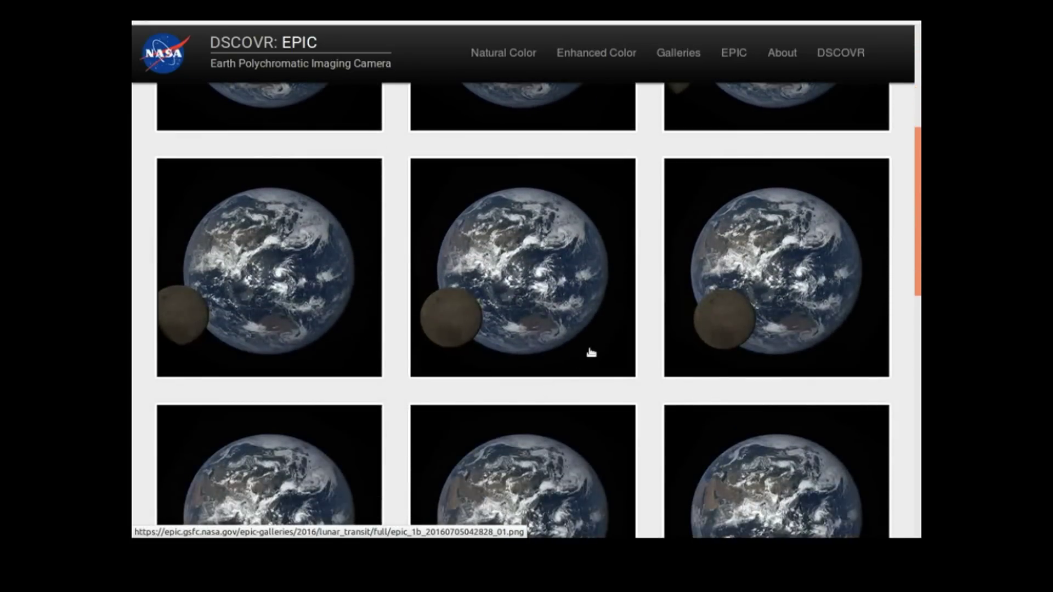
scroll(591, 352, "down", 8)
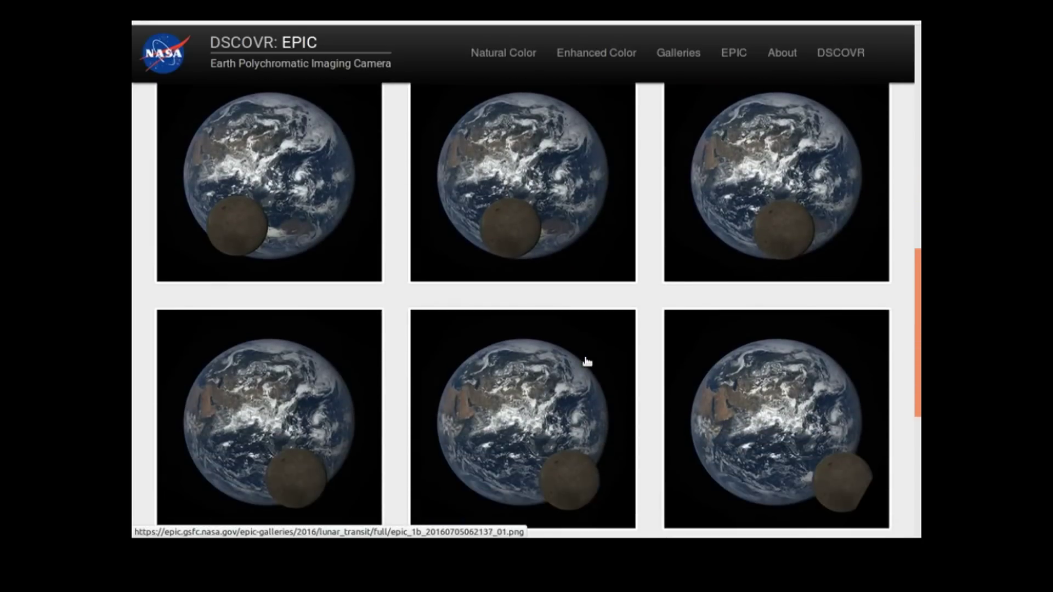
scroll(587, 361, "down", 2)
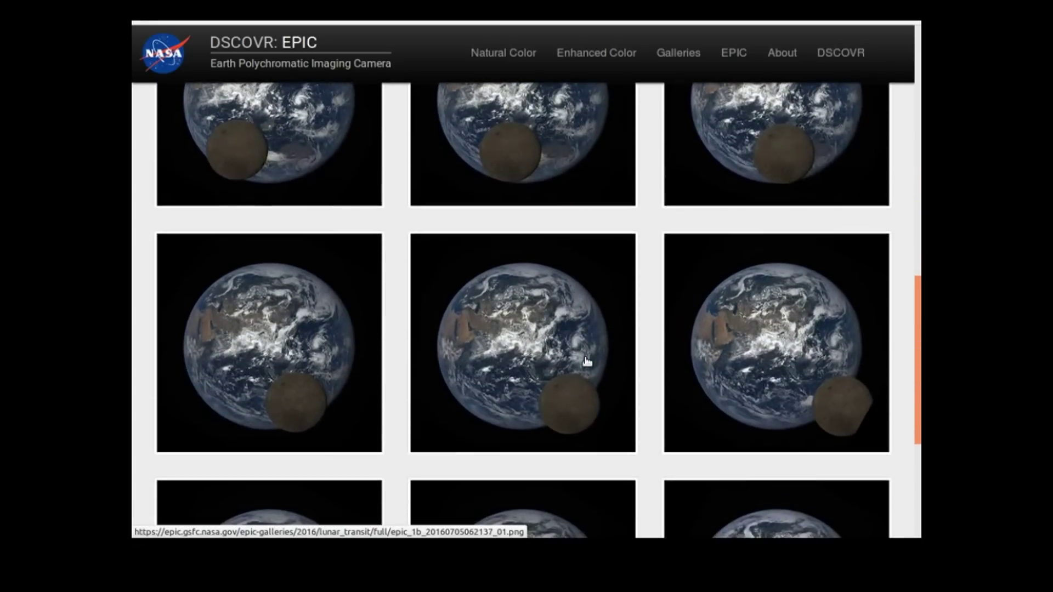
scroll(586, 361, "down", 2)
scroll(587, 361, "down", 5)
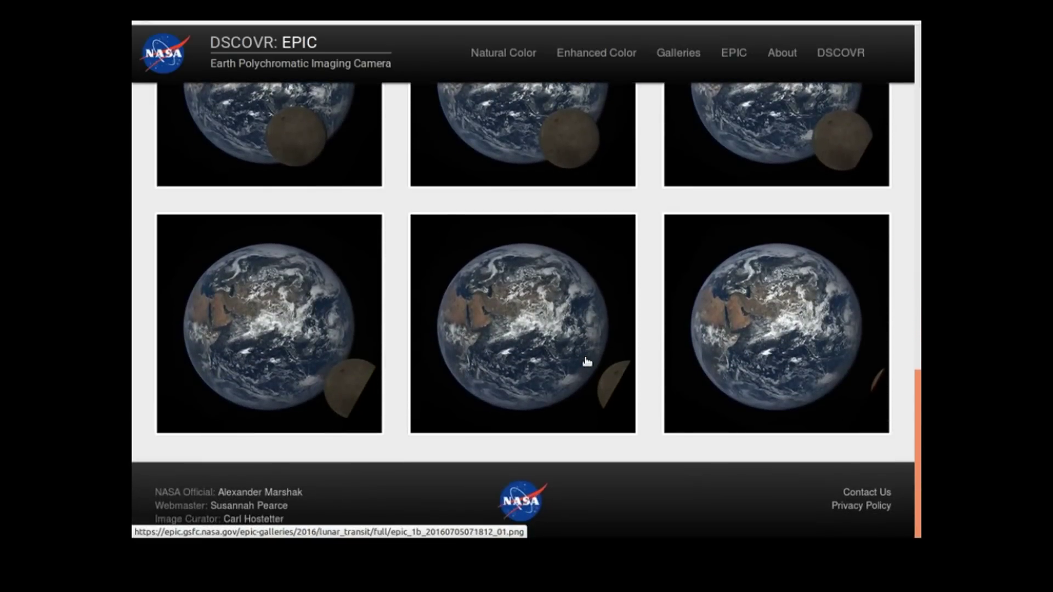
scroll(587, 361, "up", 5)
scroll(585, 357, "up", 5)
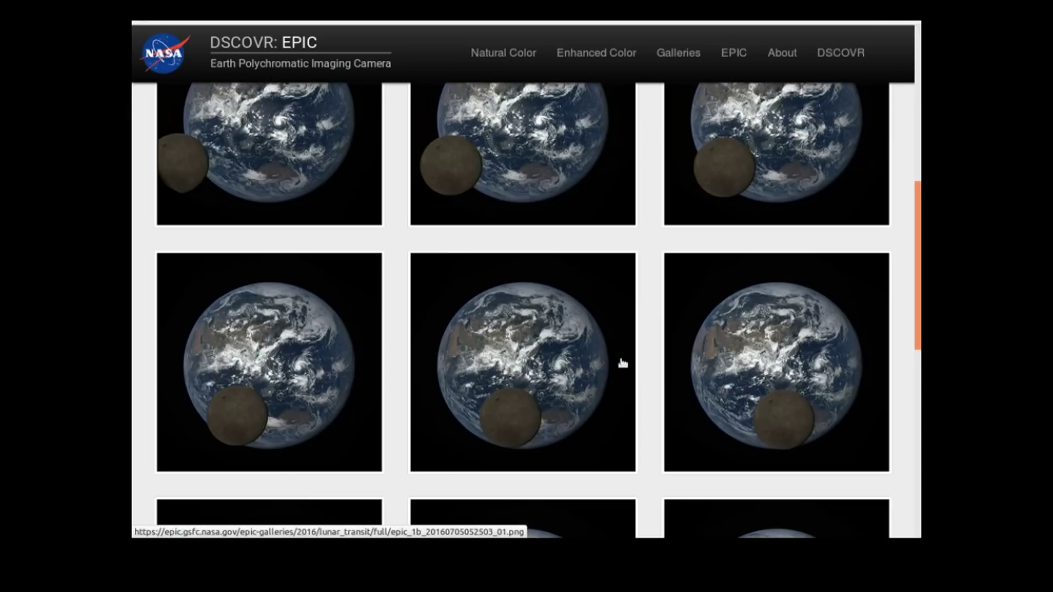
scroll(622, 363, "up", 1)
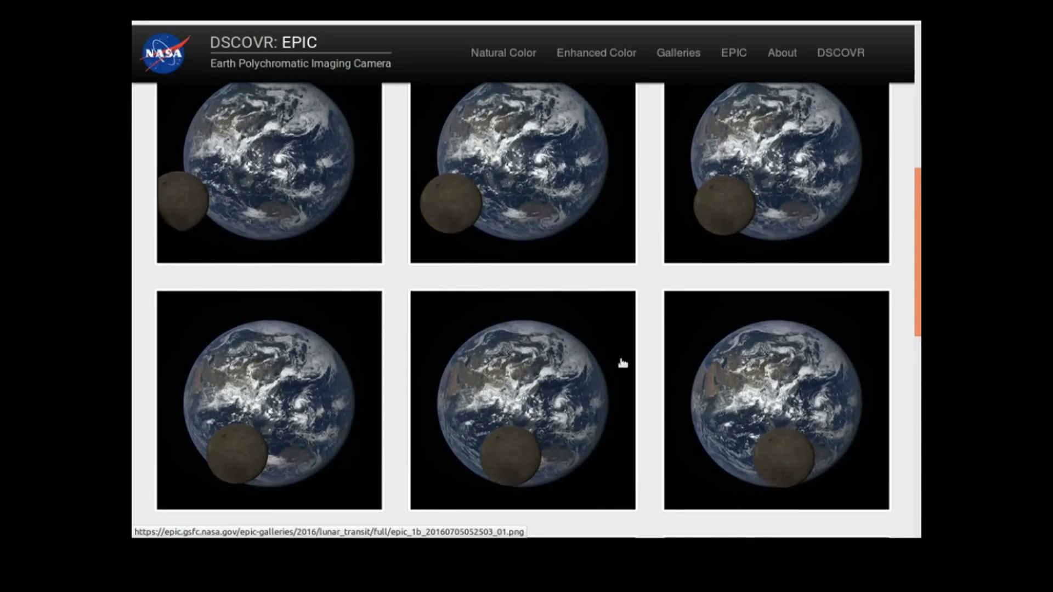
scroll(612, 365, "up", 1)
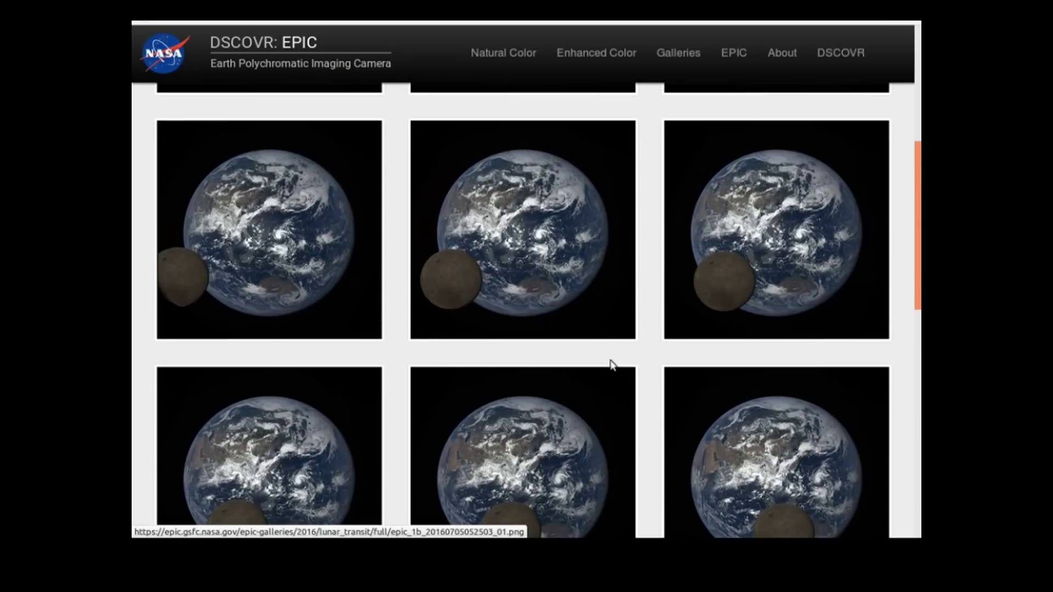
scroll(612, 364, "up", 1)
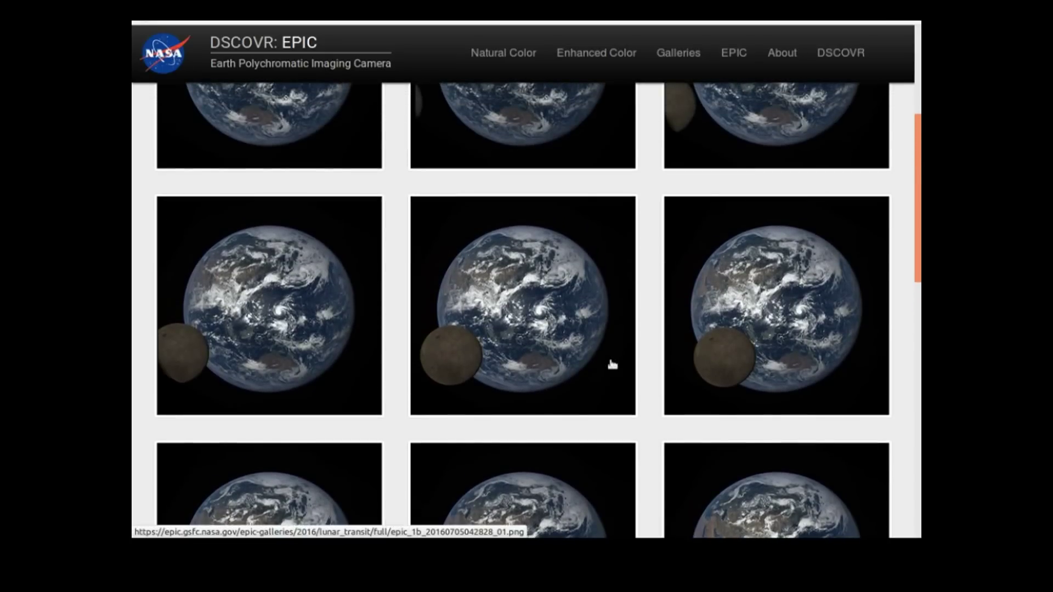
scroll(612, 364, "up", 1)
scroll(612, 364, "up", 1)
scroll(612, 364, "up", 1)
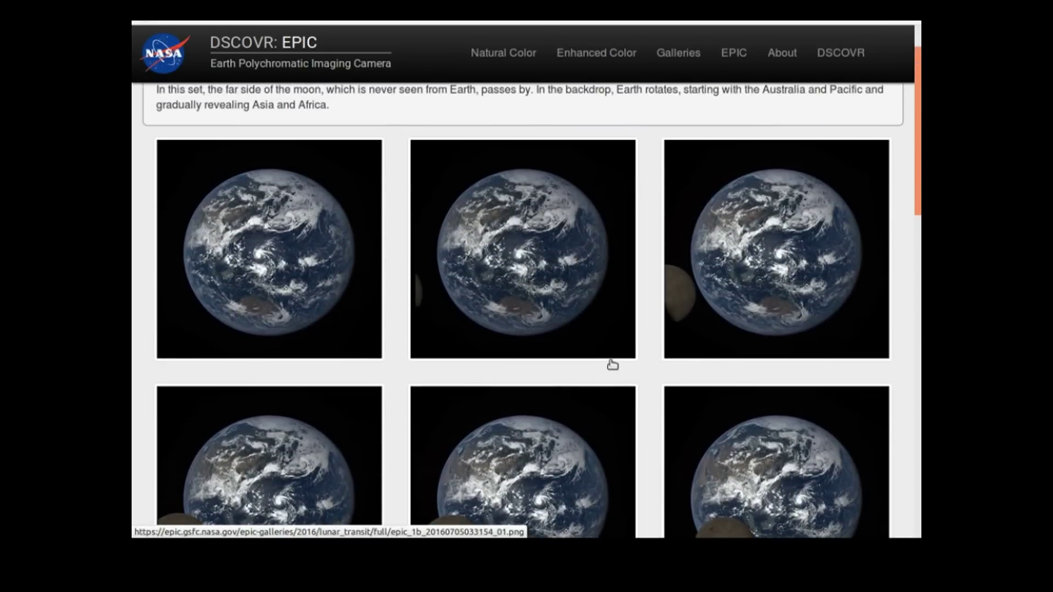
scroll(612, 364, "down", 2)
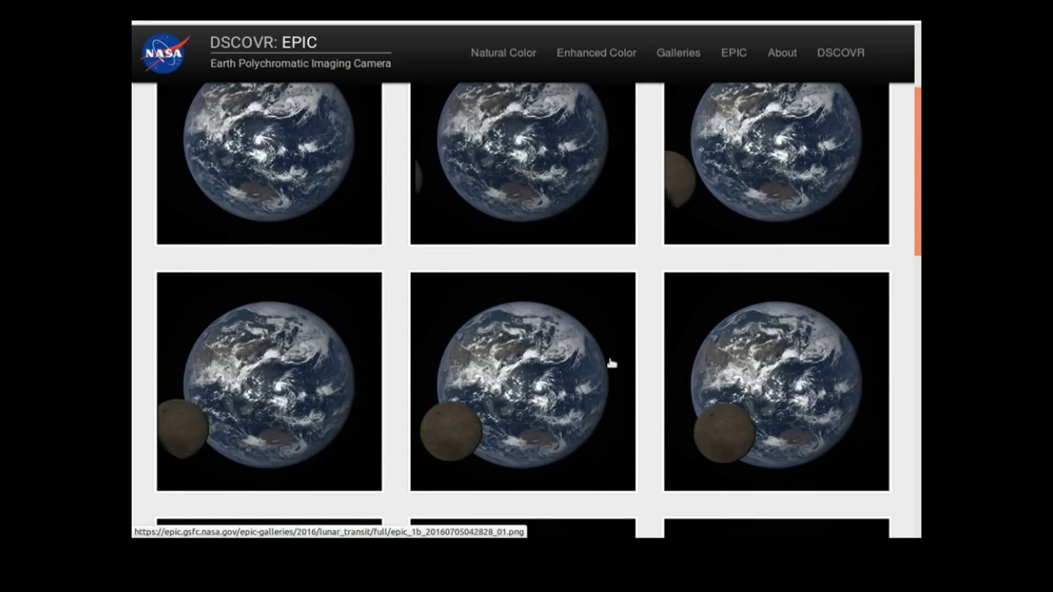
scroll(609, 351, "up", 1)
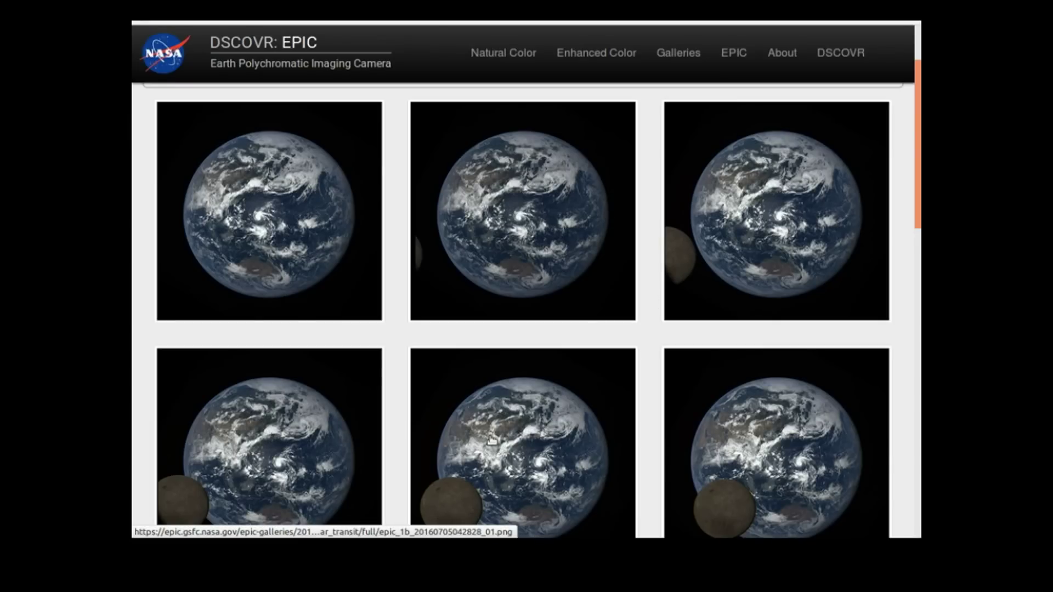
scroll(492, 440, "down", 3)
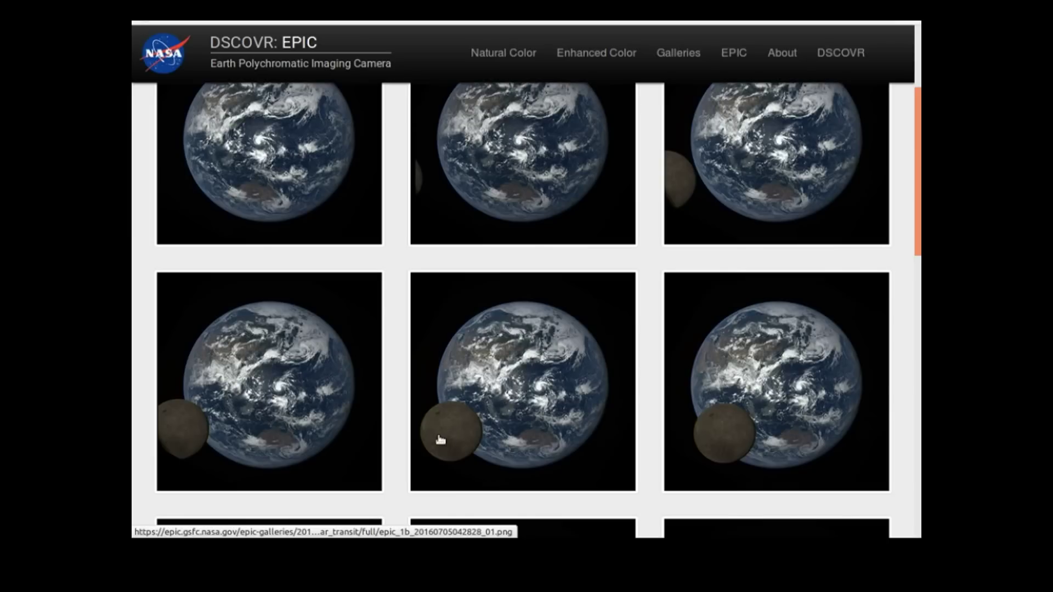
scroll(459, 426, "down", 1)
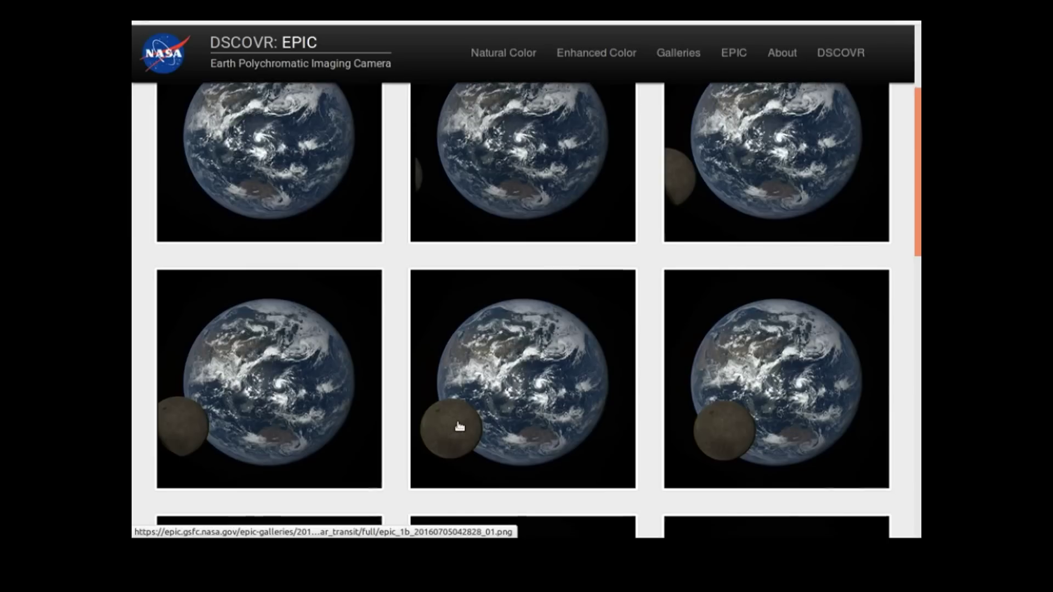
scroll(460, 427, "down", 3)
scroll(459, 427, "down", 1)
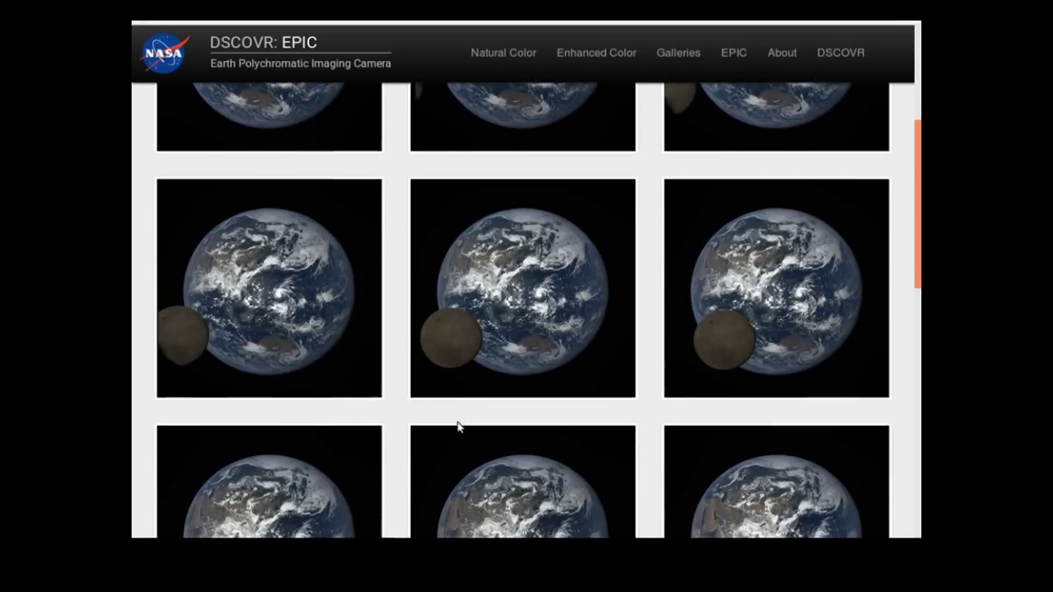
scroll(459, 427, "down", 1)
scroll(460, 426, "down", 5)
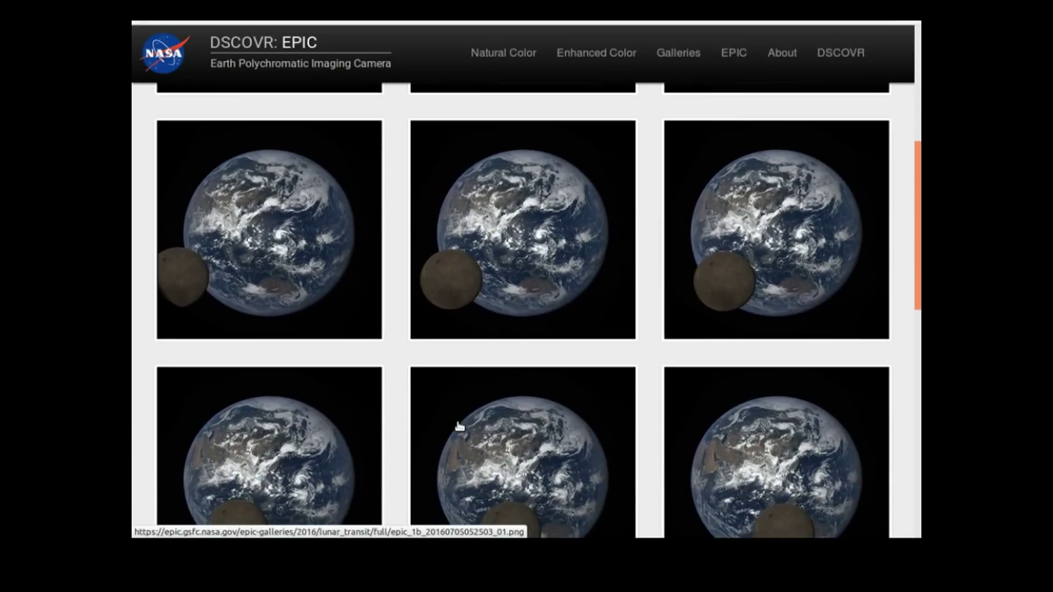
scroll(459, 426, "down", 2)
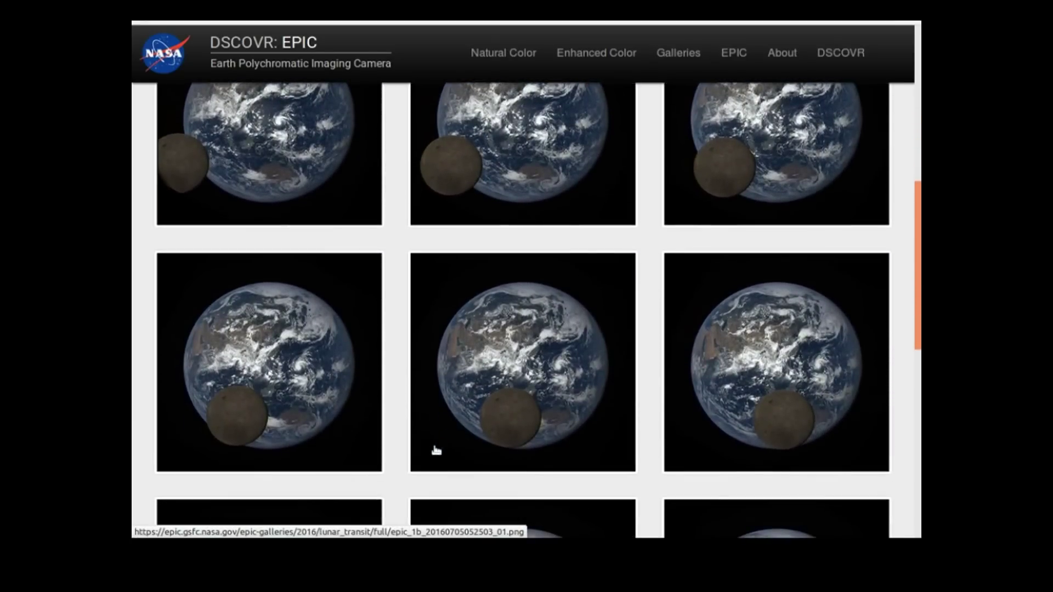
scroll(433, 459, "down", 3)
scroll(432, 459, "down", 8)
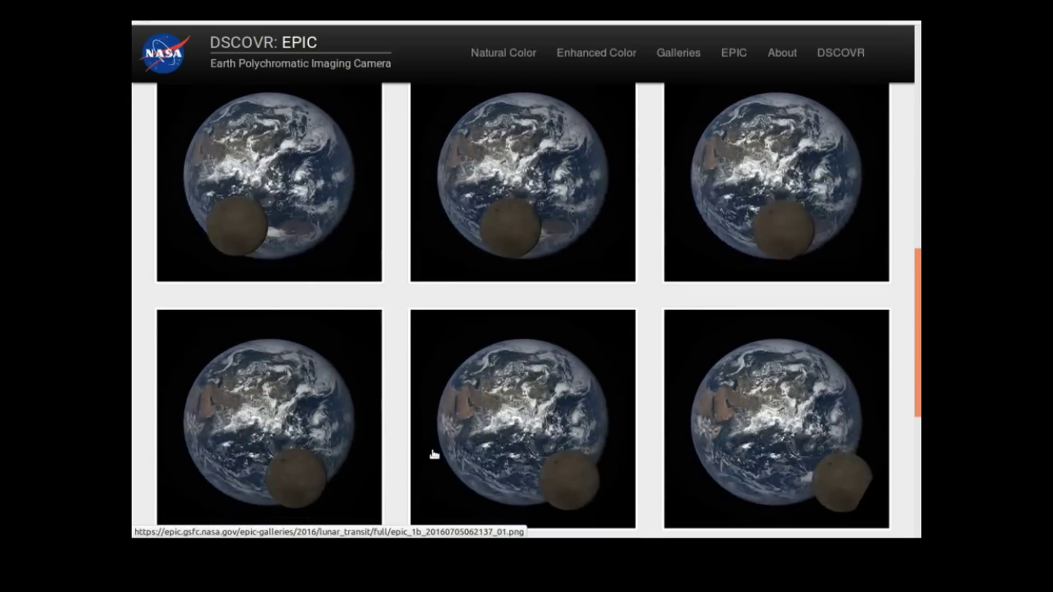
scroll(434, 455, "down", 5)
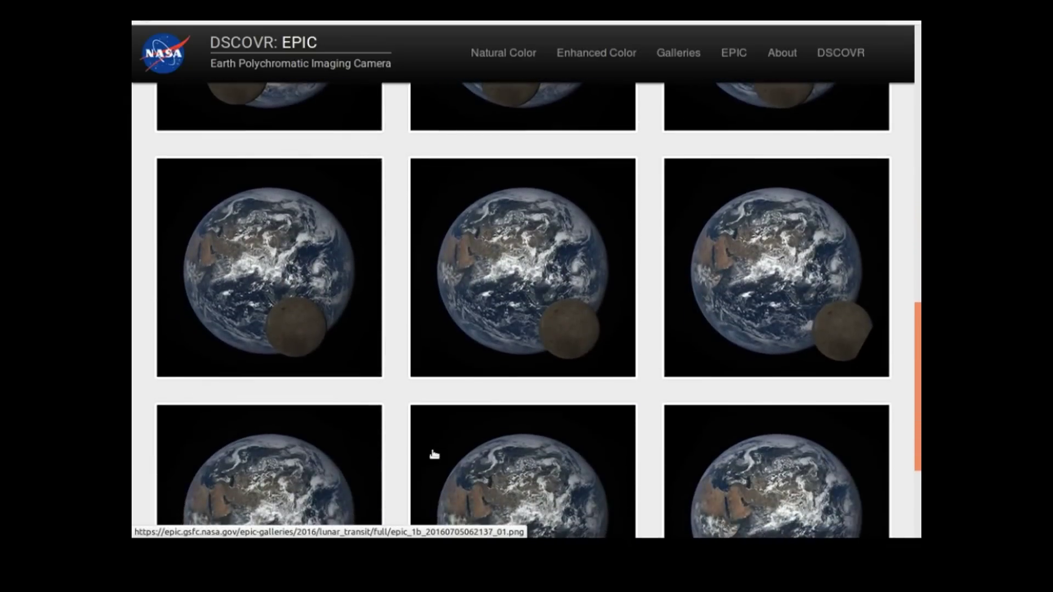
scroll(433, 454, "down", 2)
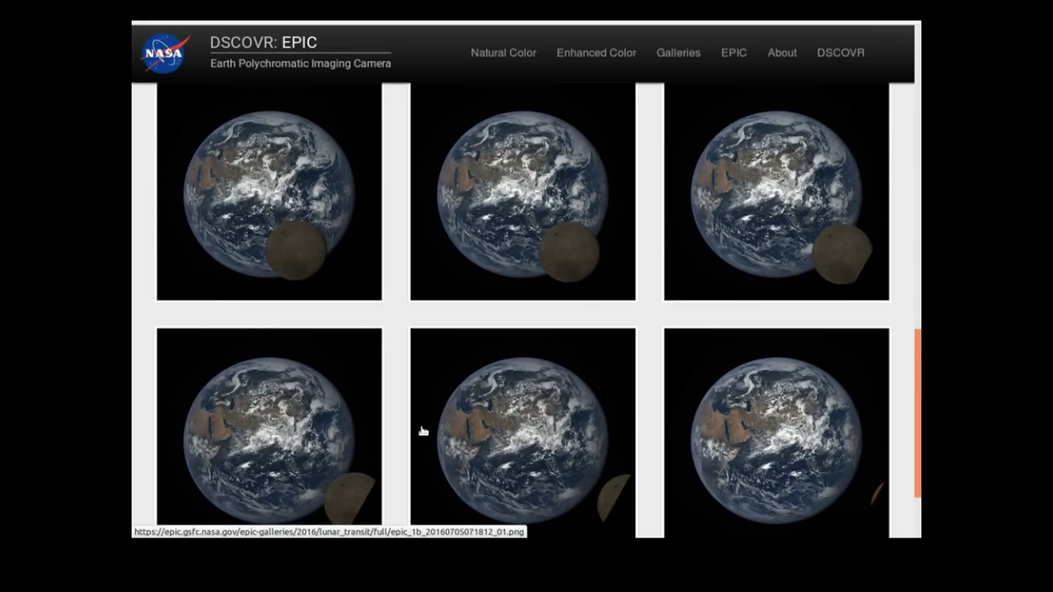
scroll(489, 421, "up", 3)
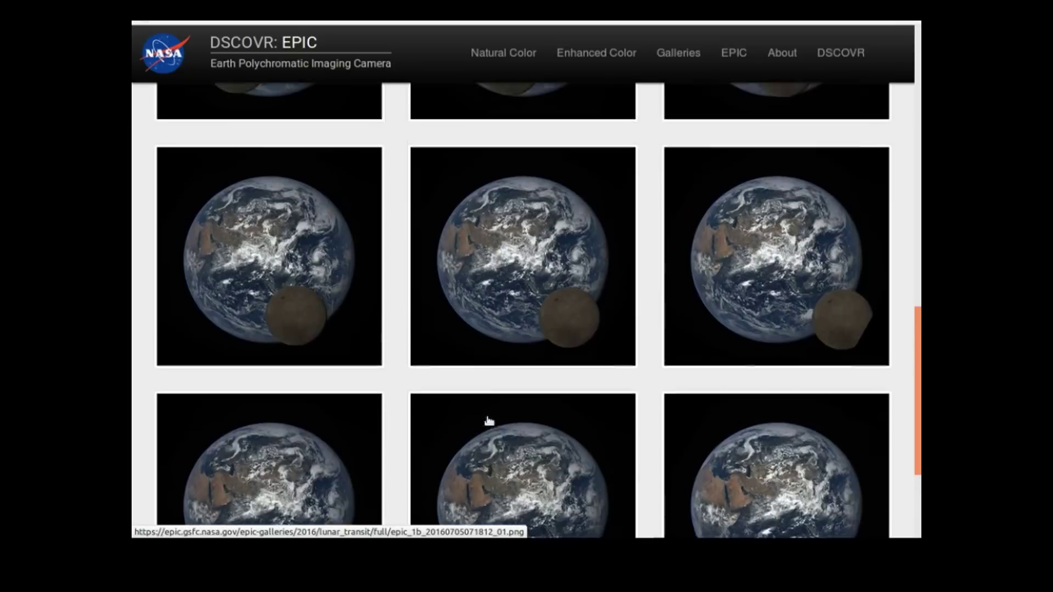
scroll(489, 421, "up", 1)
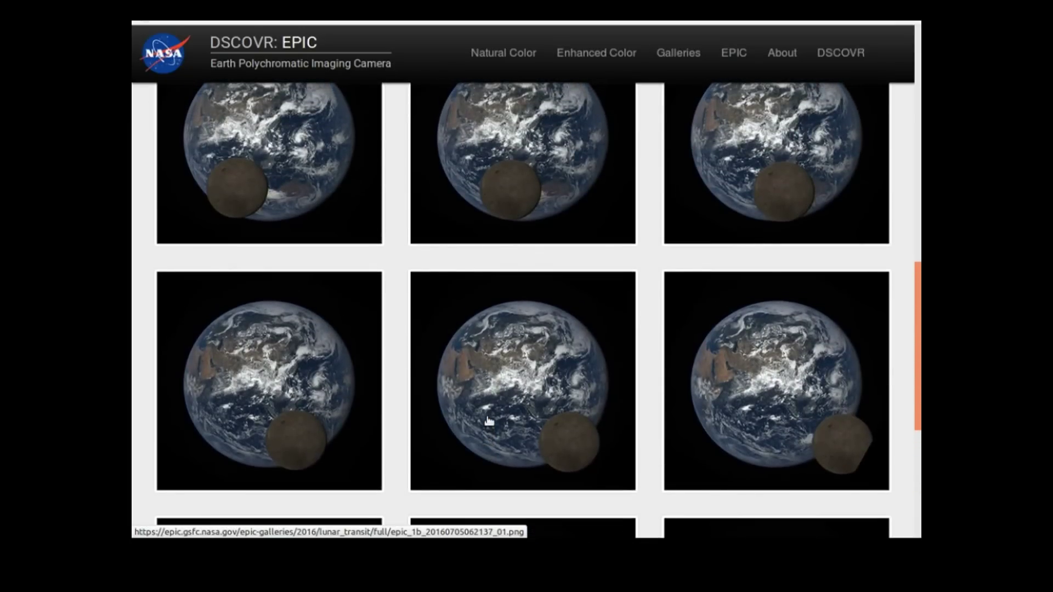
scroll(556, 398, "up", 1)
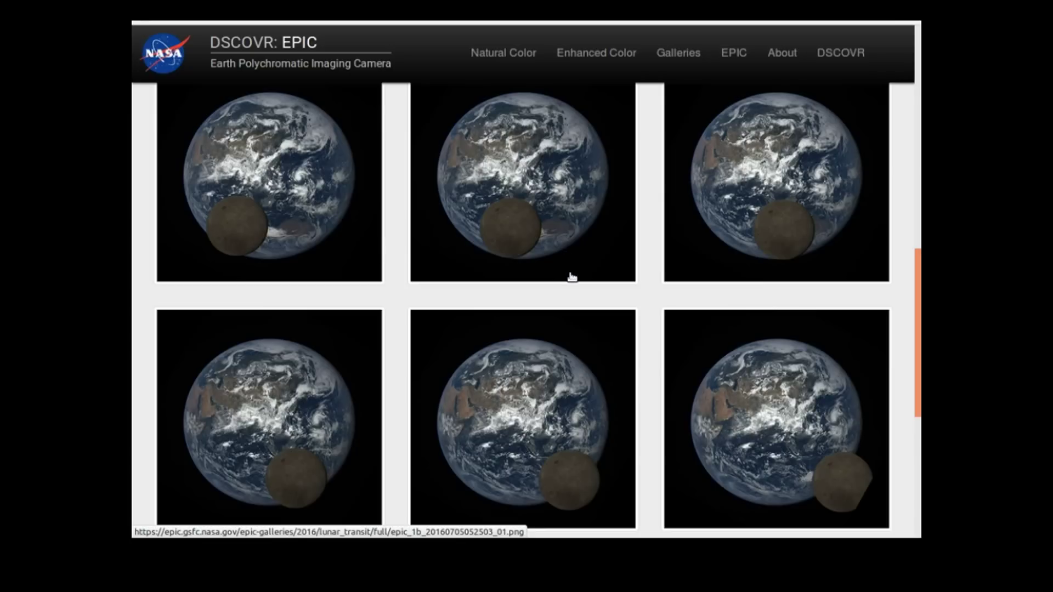
scroll(570, 277, "down", 1)
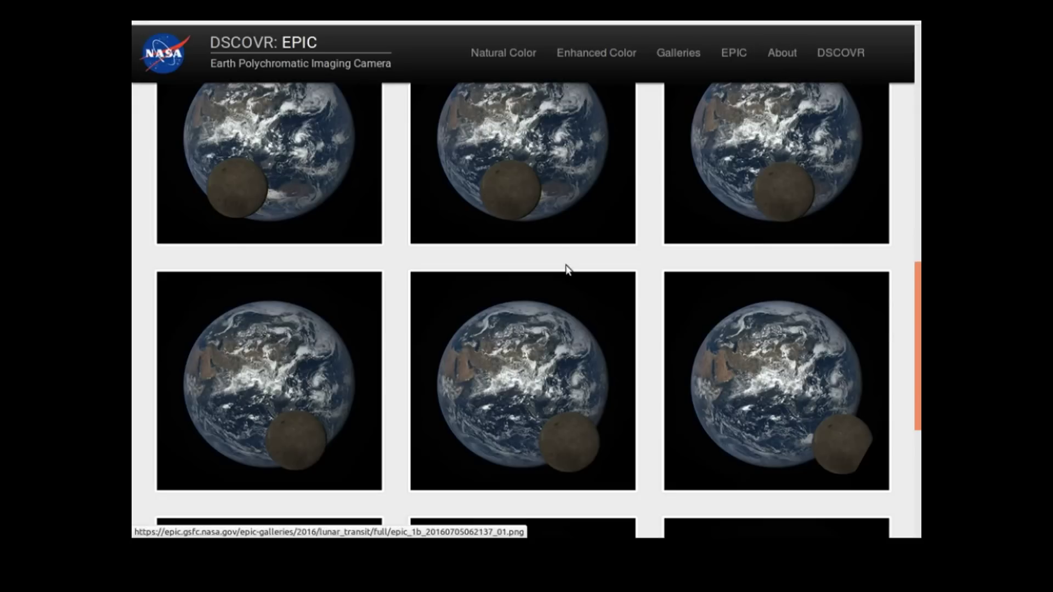
scroll(565, 269, "down", 3)
scroll(565, 269, "down", 3)
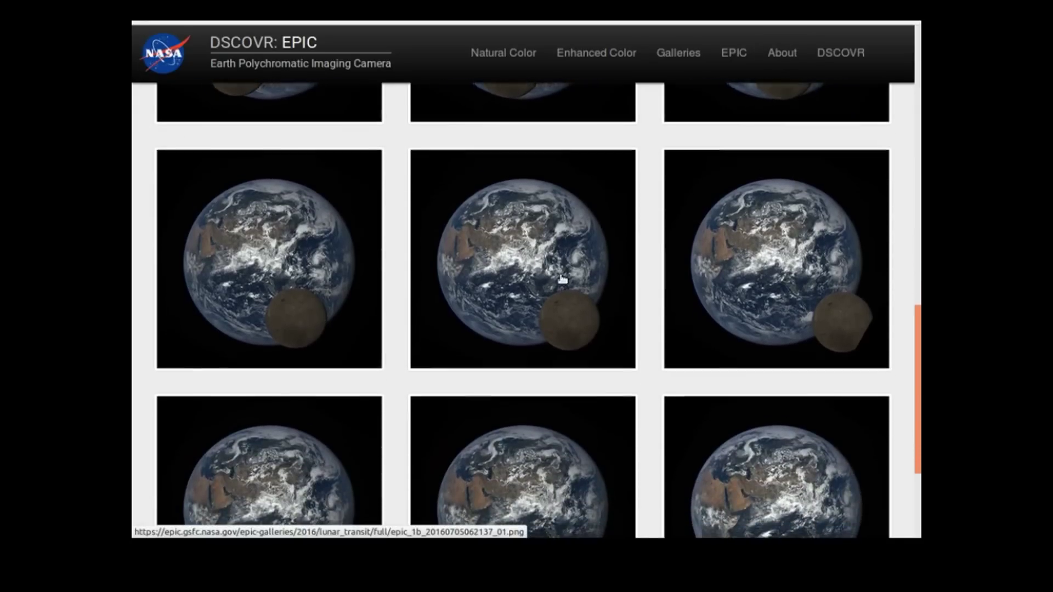
scroll(520, 313, "down", 2)
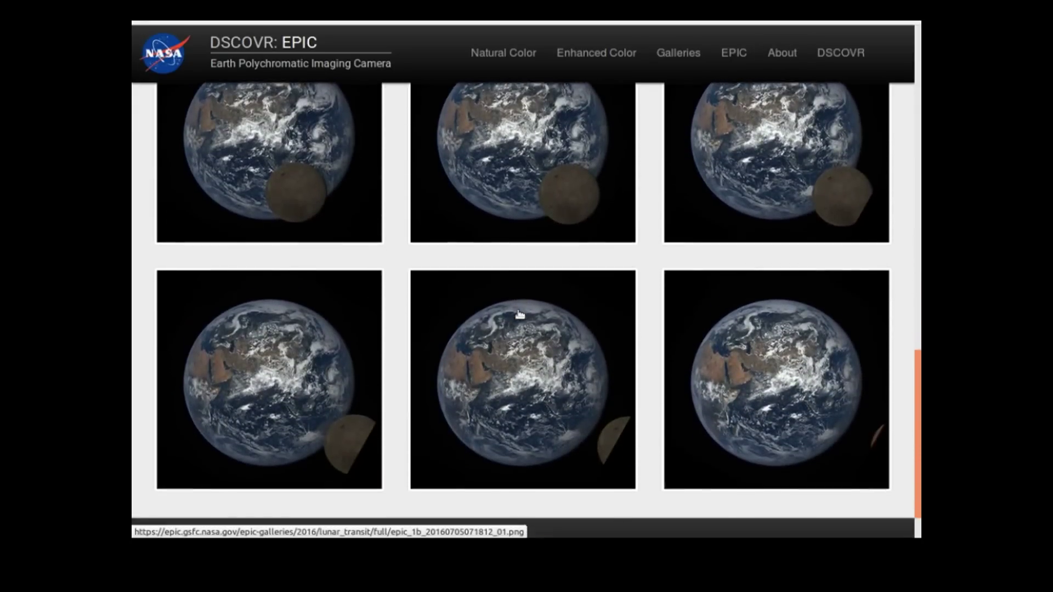
scroll(519, 314, "up", 2)
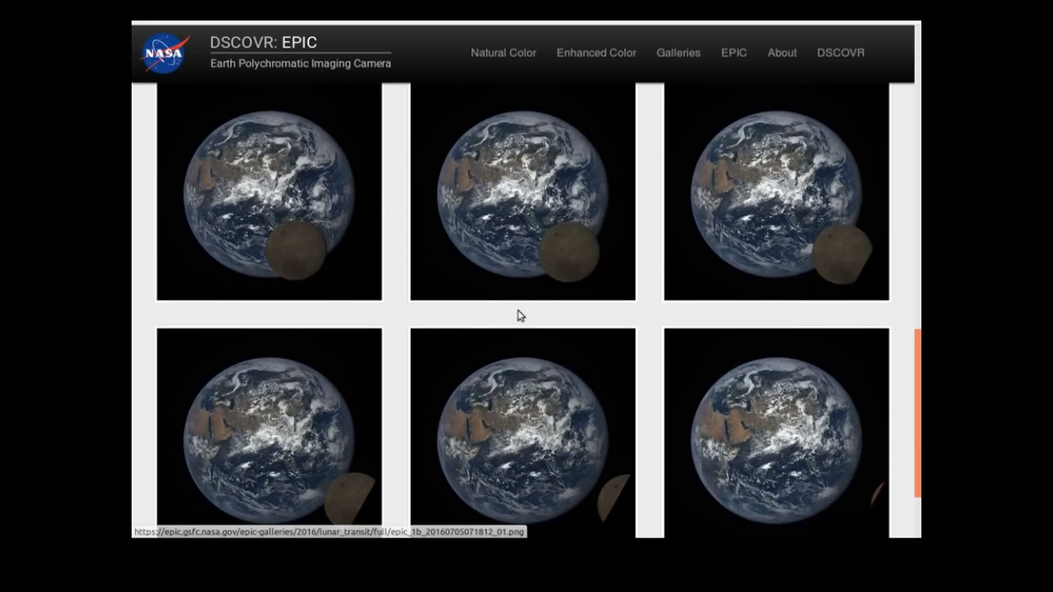
scroll(519, 314, "up", 2)
scroll(520, 314, "up", 5)
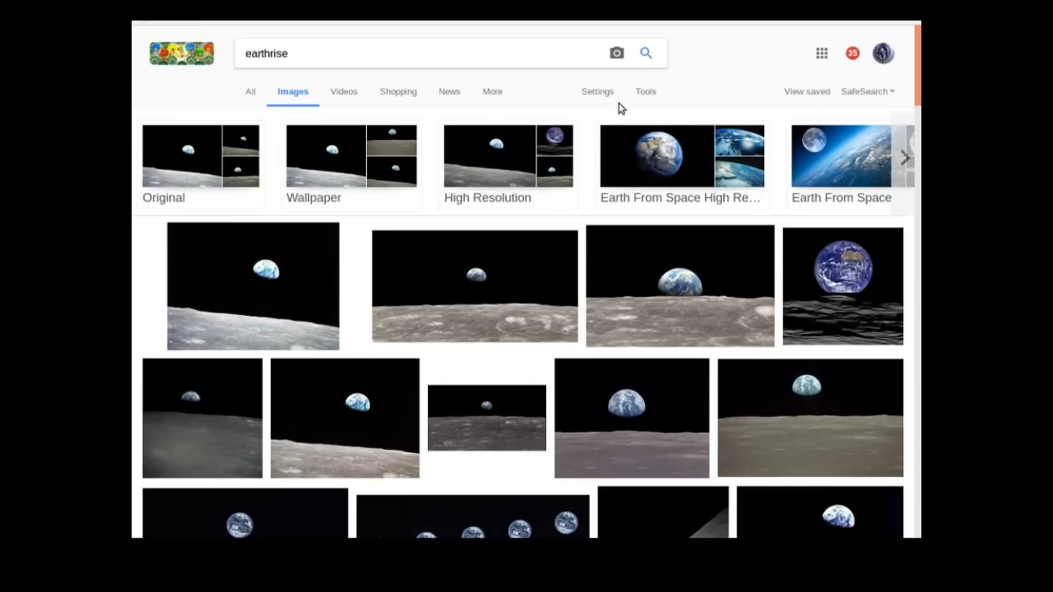
Preview the 'SVS: Earthrise: The 45th Anniversary' result and open its full-size image
left_click(478, 282)
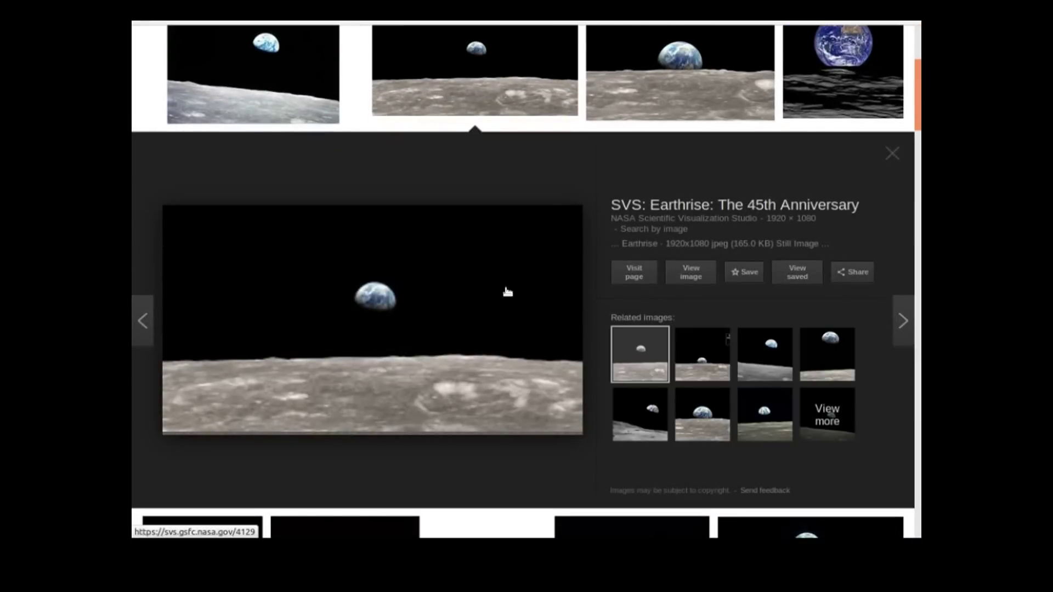
left_click(690, 280)
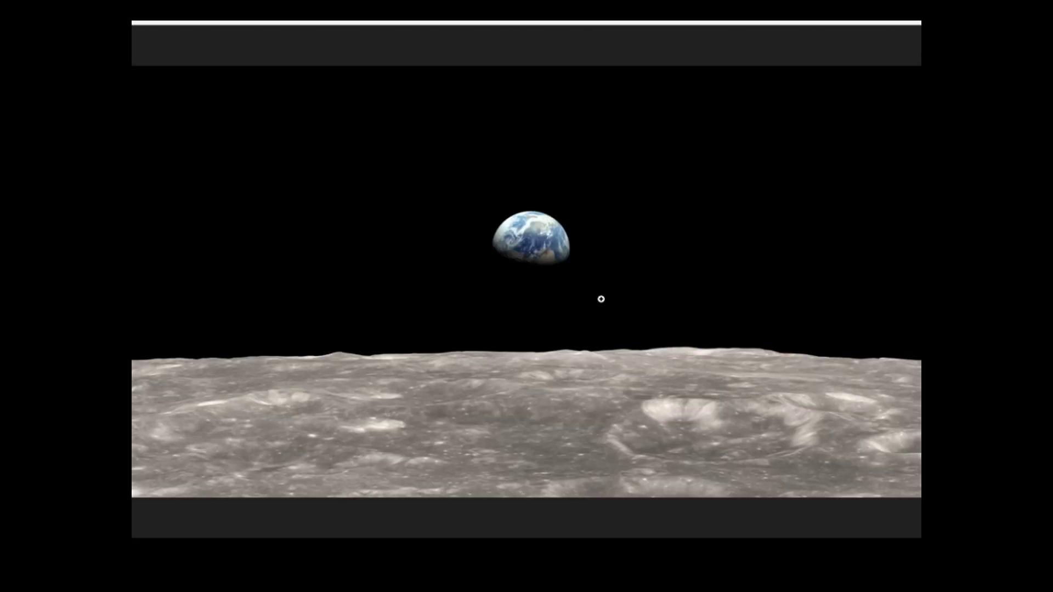
Copy the Earthrise photo to the clipboard and launch GIMP from the launcher
right_click(558, 303)
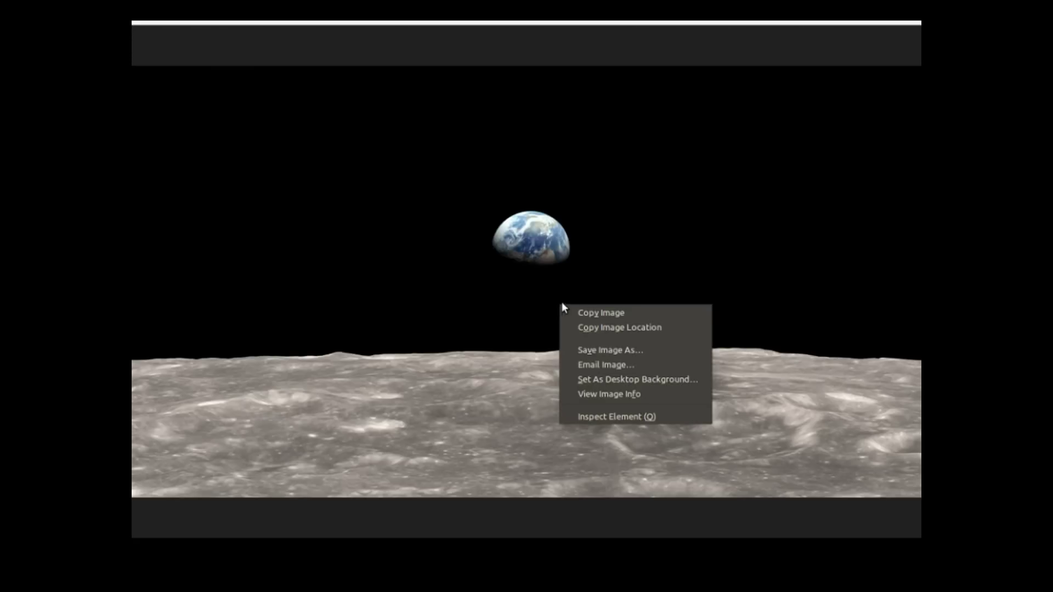
left_click(598, 313)
mouse_move(135, 324)
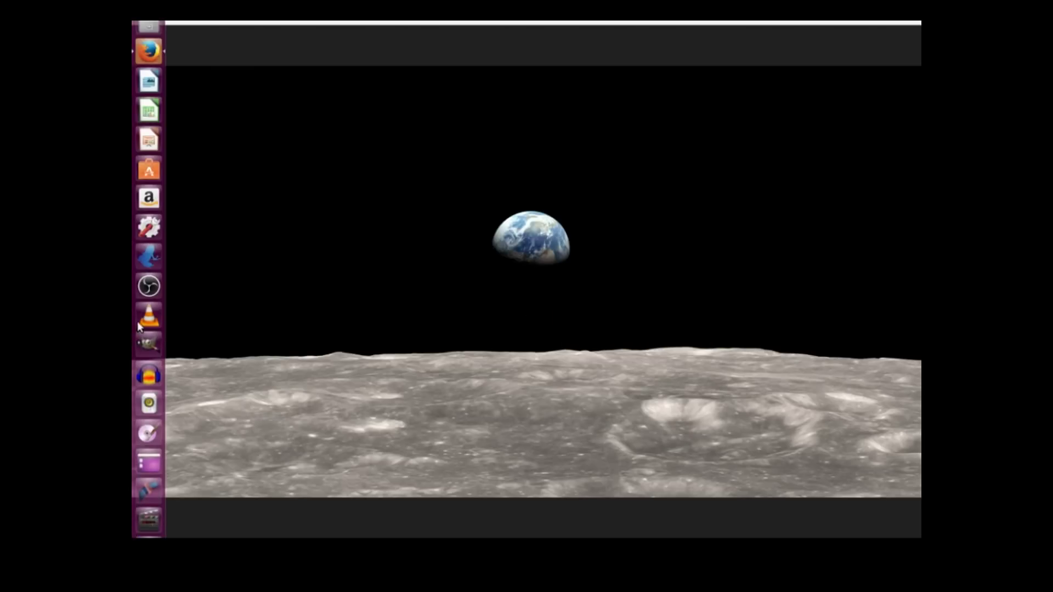
left_click(148, 345)
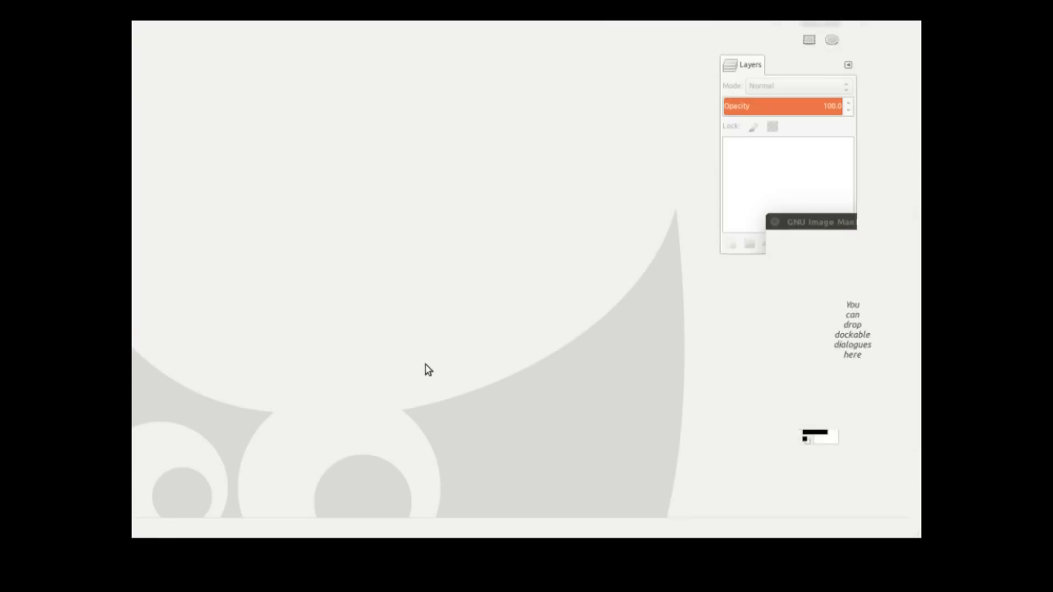
Paste the copied Earthrise photo into GIMP as a new image
right_click(484, 319)
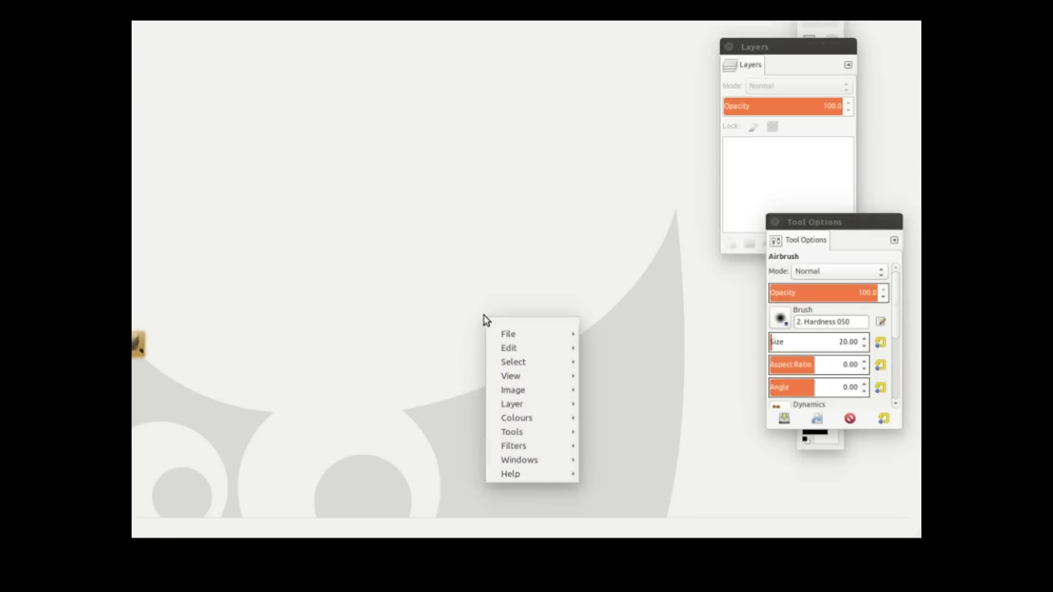
mouse_move(513, 342)
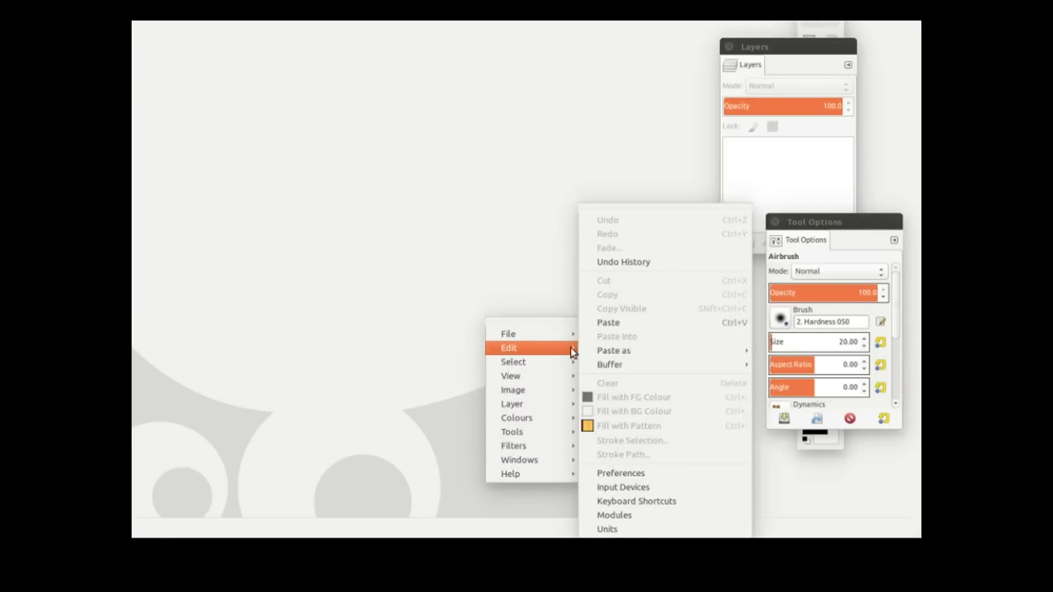
left_click(621, 323)
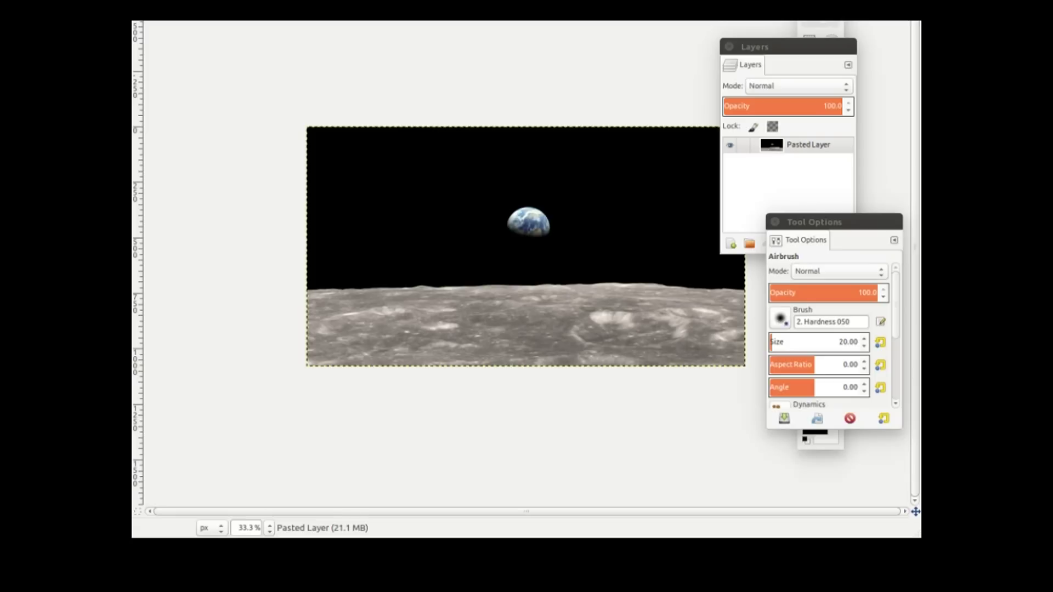
Zoom the Earthrise photo to 1:1 (100%) actual size
key("alt+v")
mouse_move(329, 16)
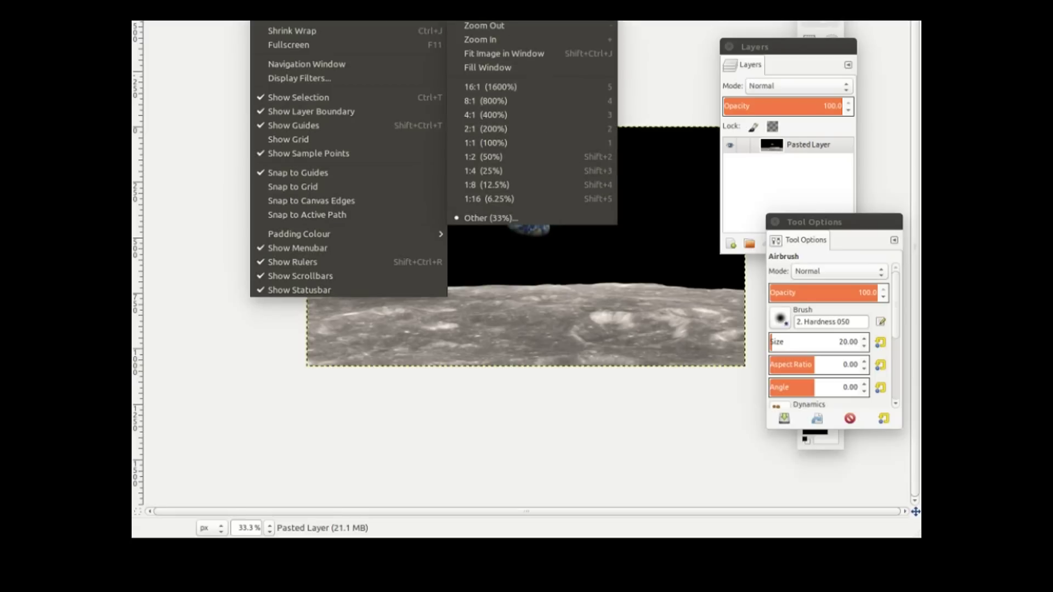
left_click(485, 142)
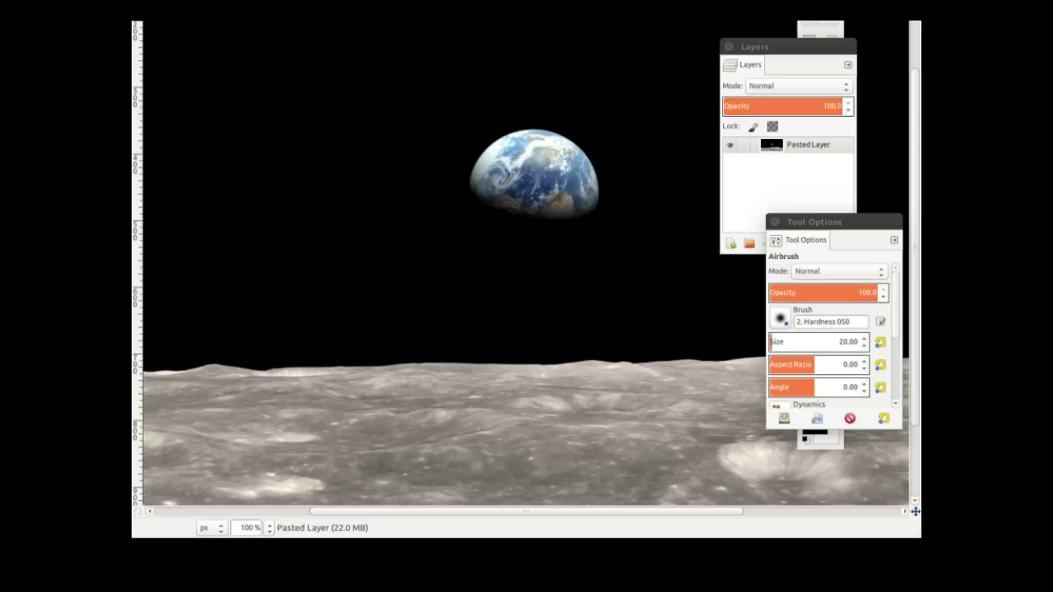
key("alt+c")
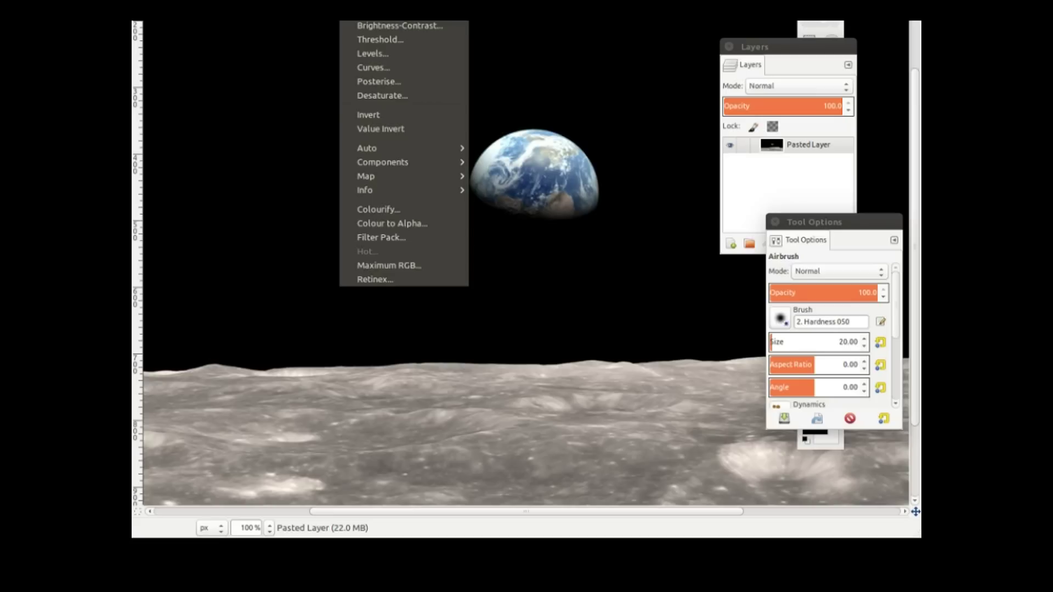
Preview Brightness-Contrast on the photo with Brightness -53 and Contrast -34
left_click(384, 25)
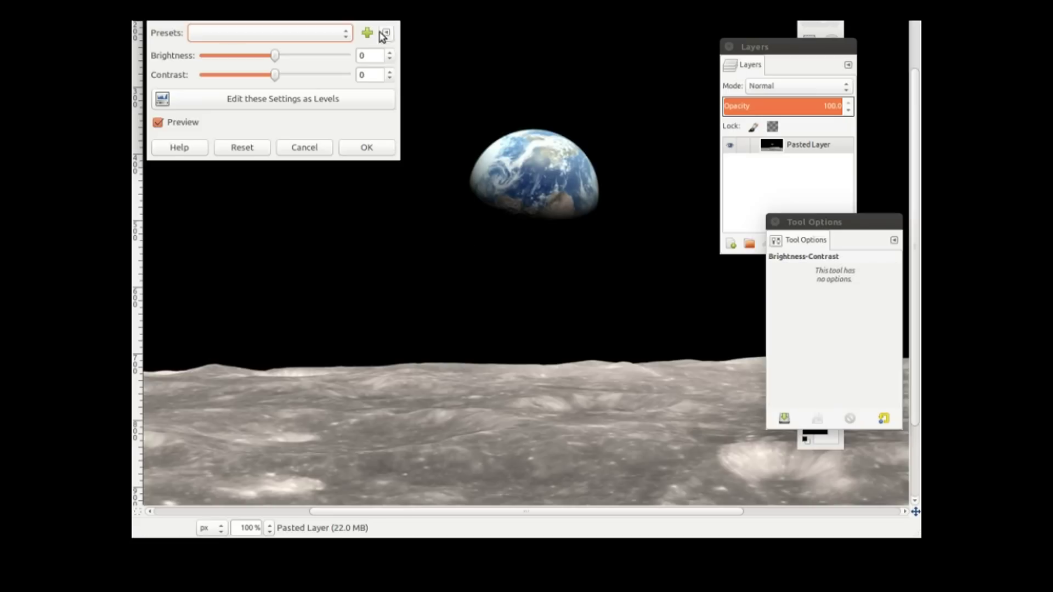
left_click_drag(277, 78, 255, 112)
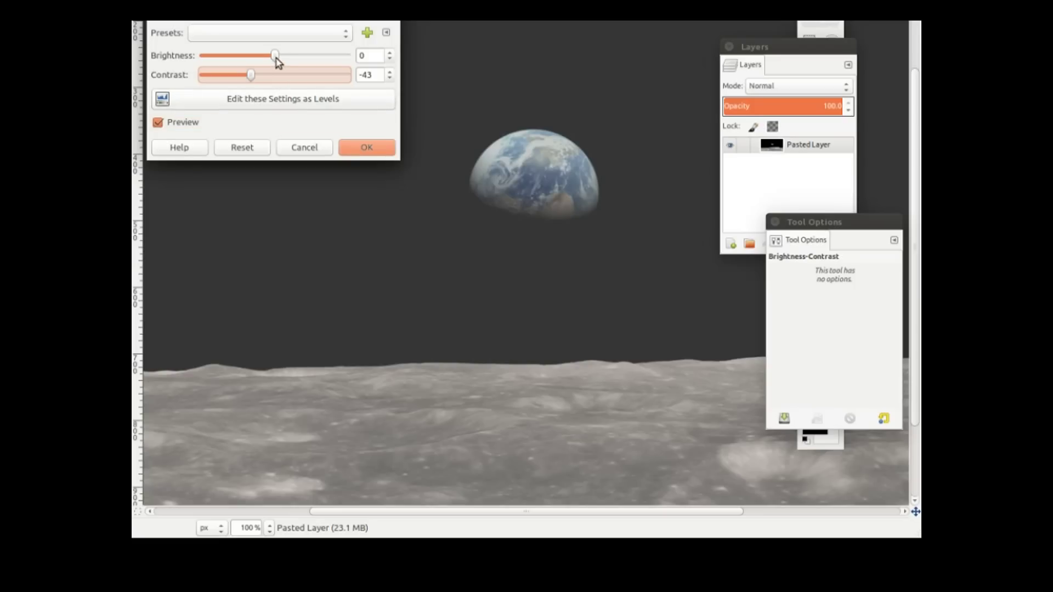
left_click_drag(277, 57, 248, 87)
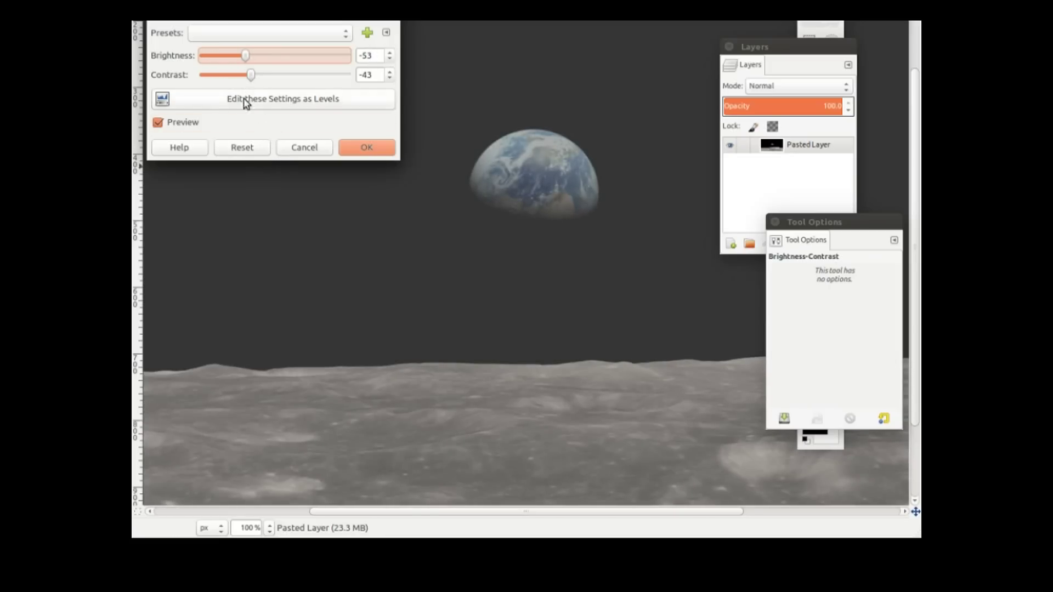
left_click_drag(251, 77, 256, 78)
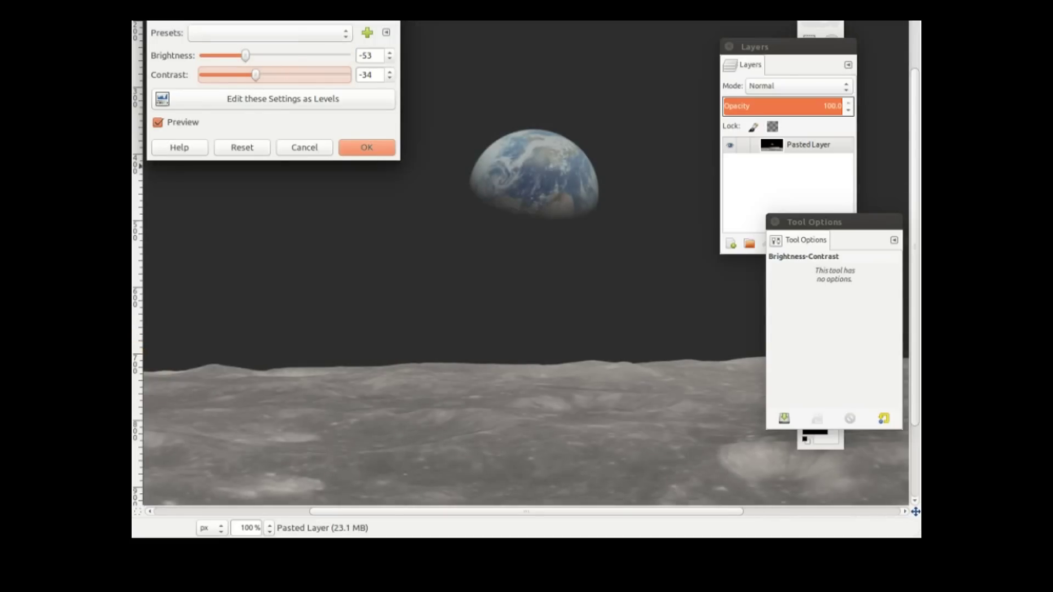
key("alt+v")
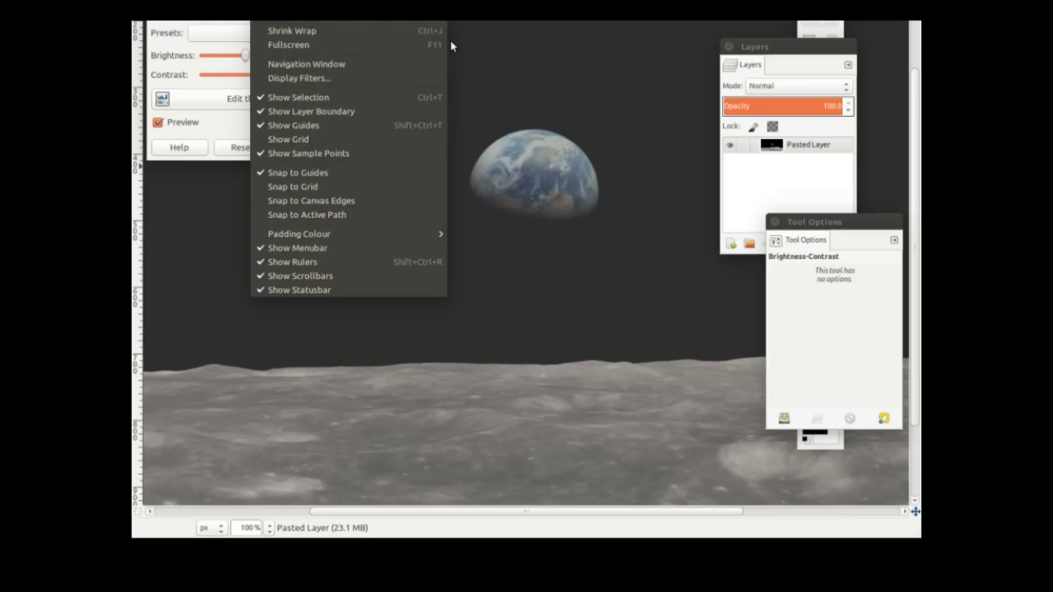
Zoom to 2:1 (200%) and drag the Brightness-Contrast dialog down to inspect Earth
mouse_move(417, 21)
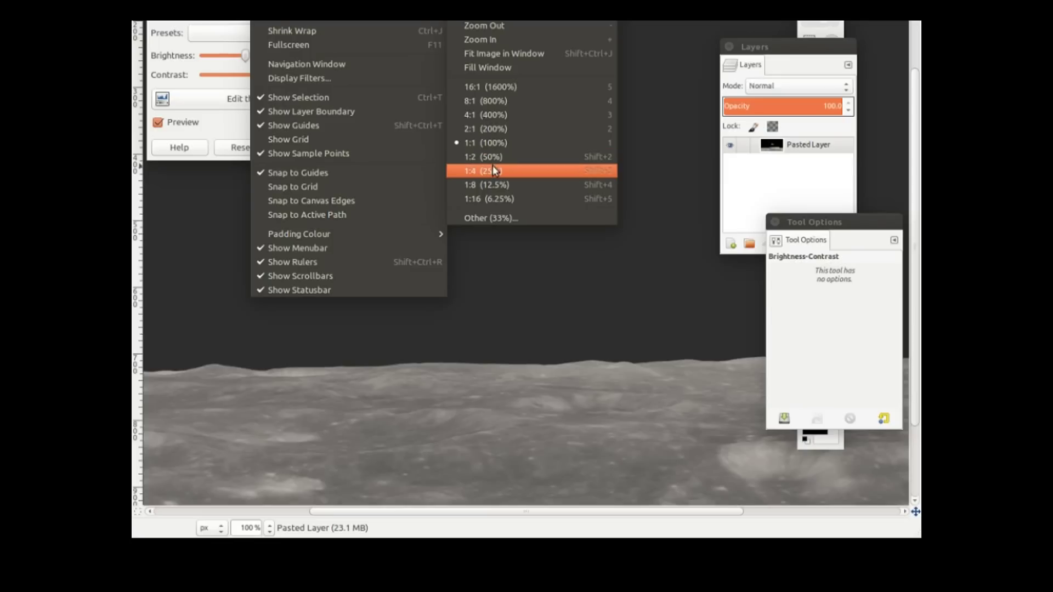
left_click(501, 129)
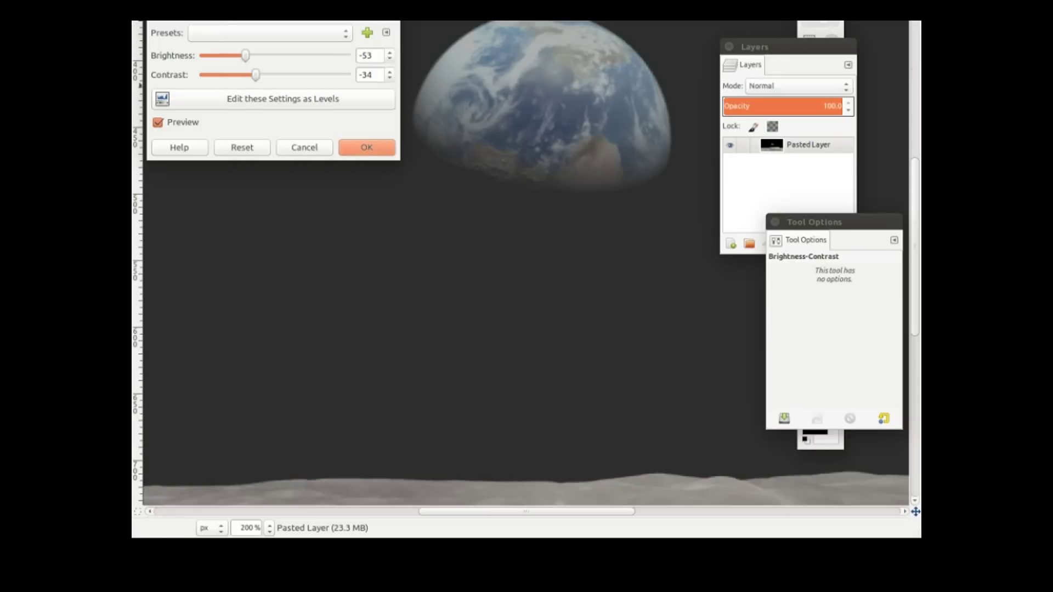
left_click_drag(314, 11, 373, 388)
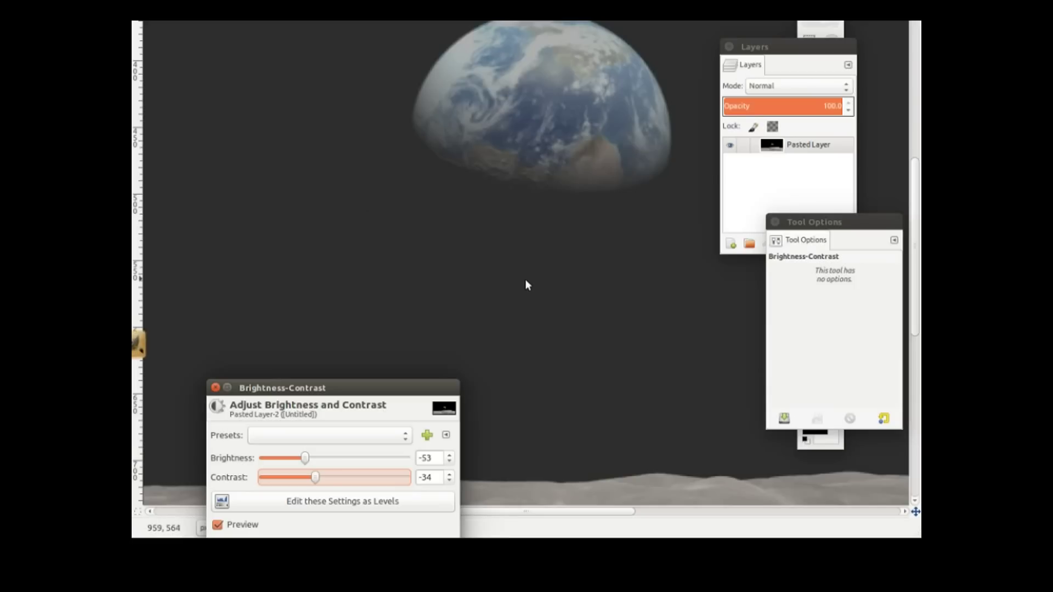
scroll(525, 281, "down", 5)
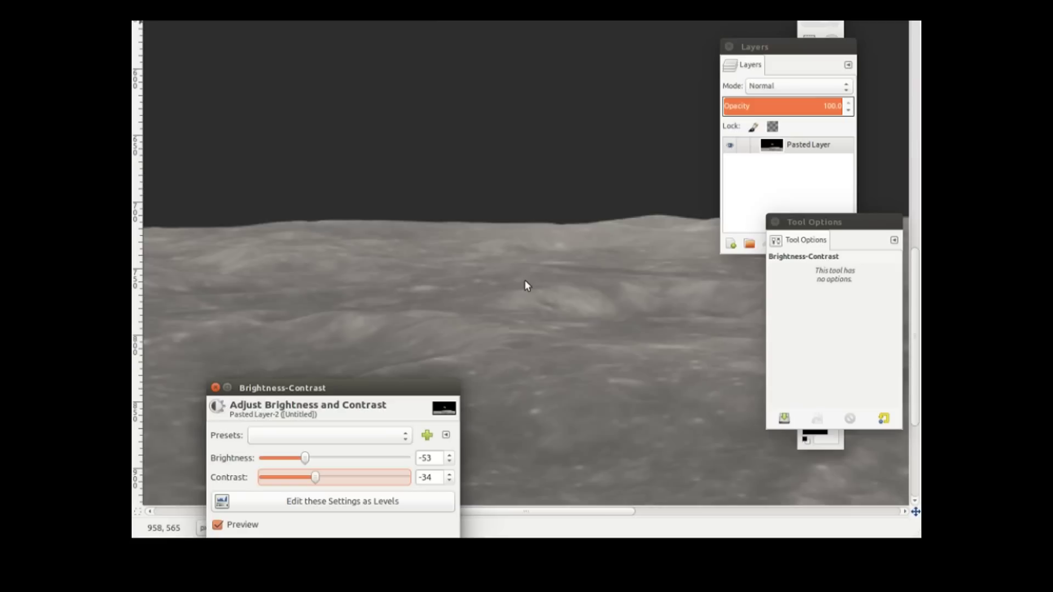
scroll(525, 285, "up", 7)
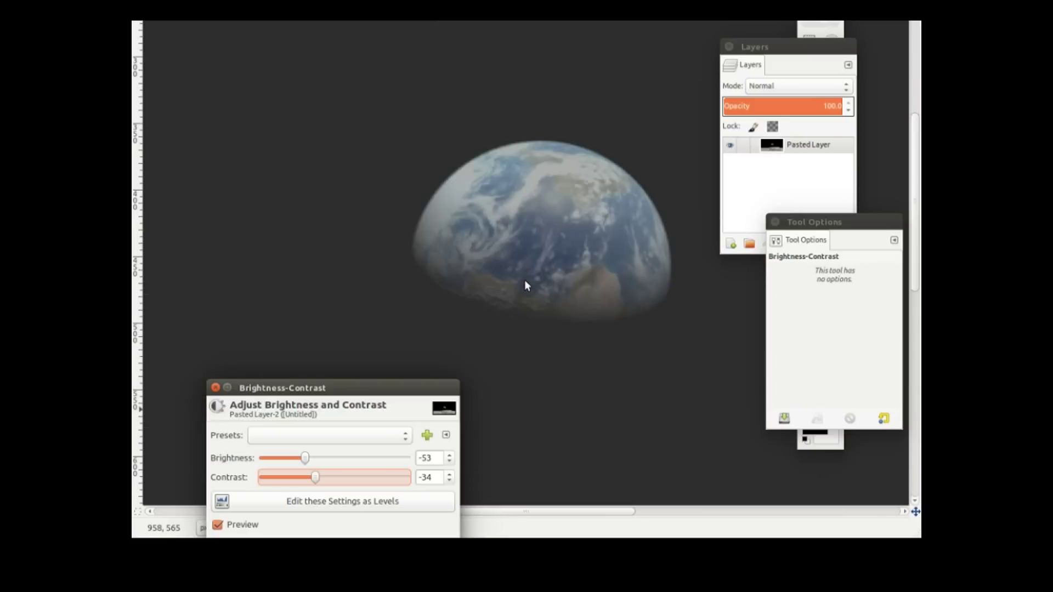
Cancel the Brightness-Contrast dialog without applying, then close the Earthrise image with Ctrl+W
left_click(216, 388)
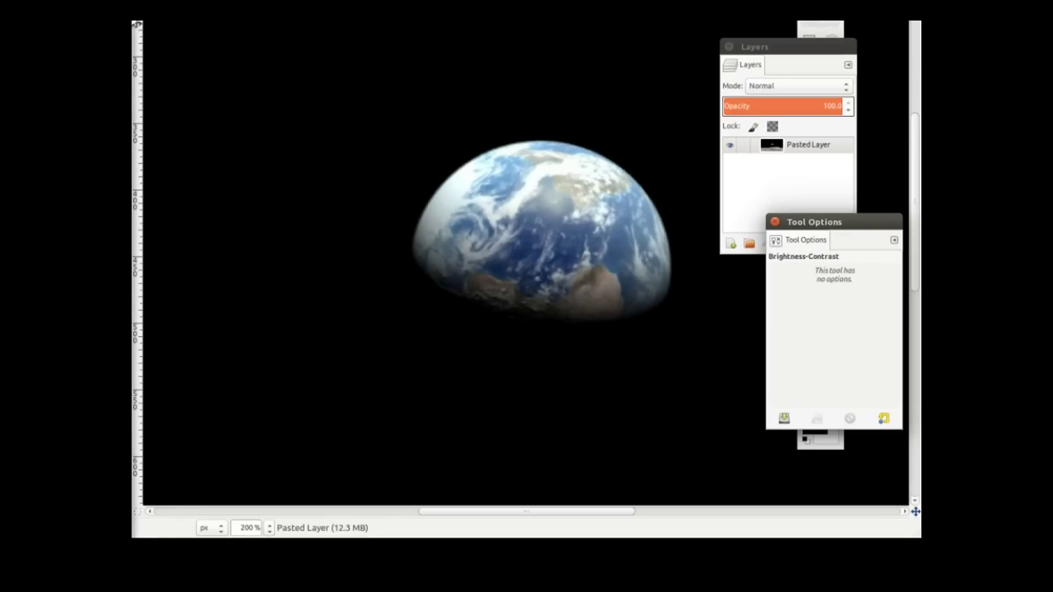
key("ctrl+w")
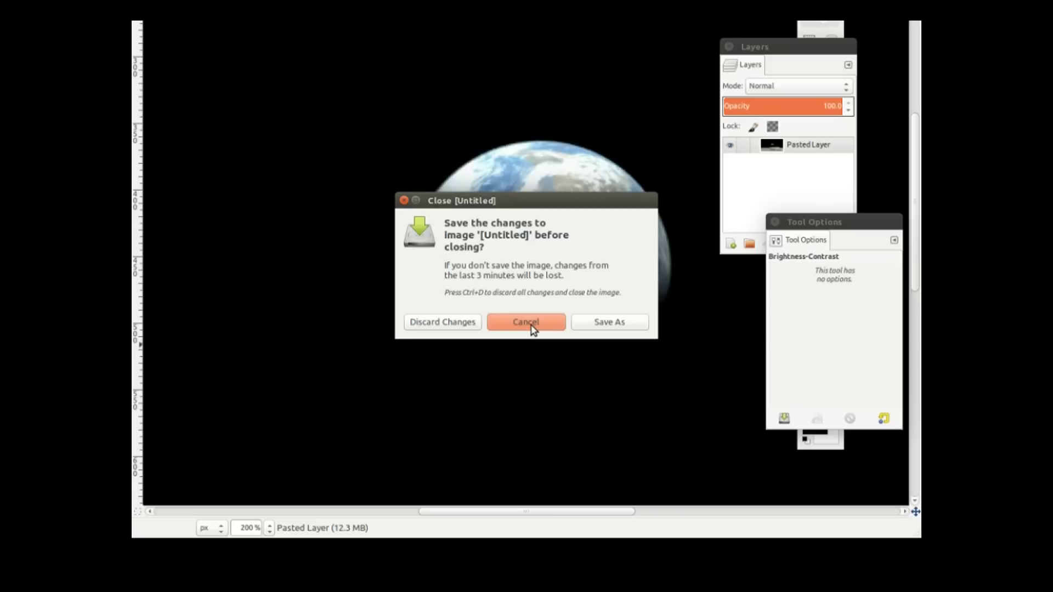
Choose Discard Changes to close the Untitled Earthrise image without saving
left_click(466, 328)
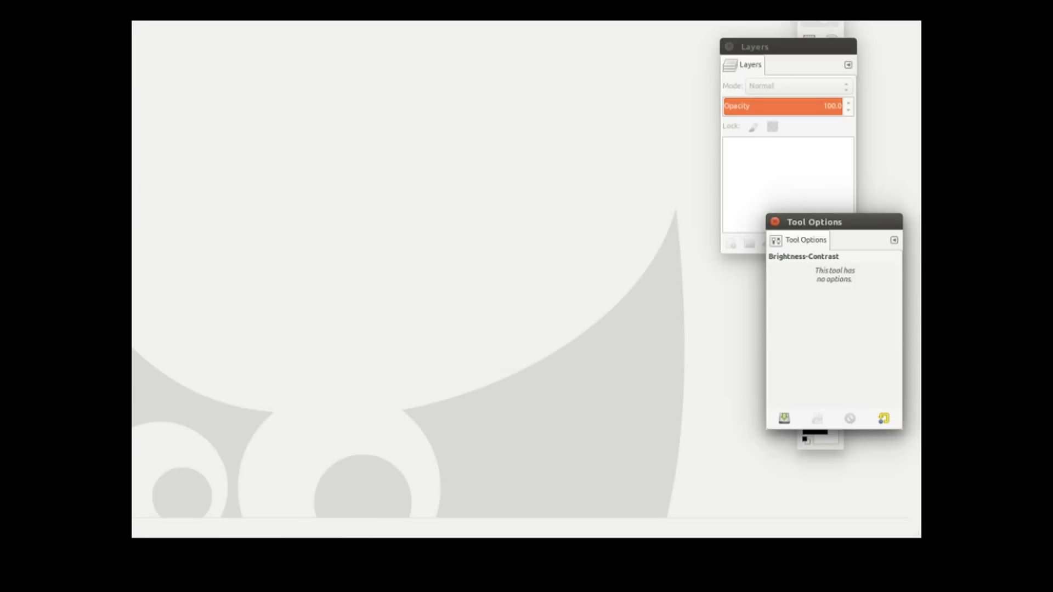